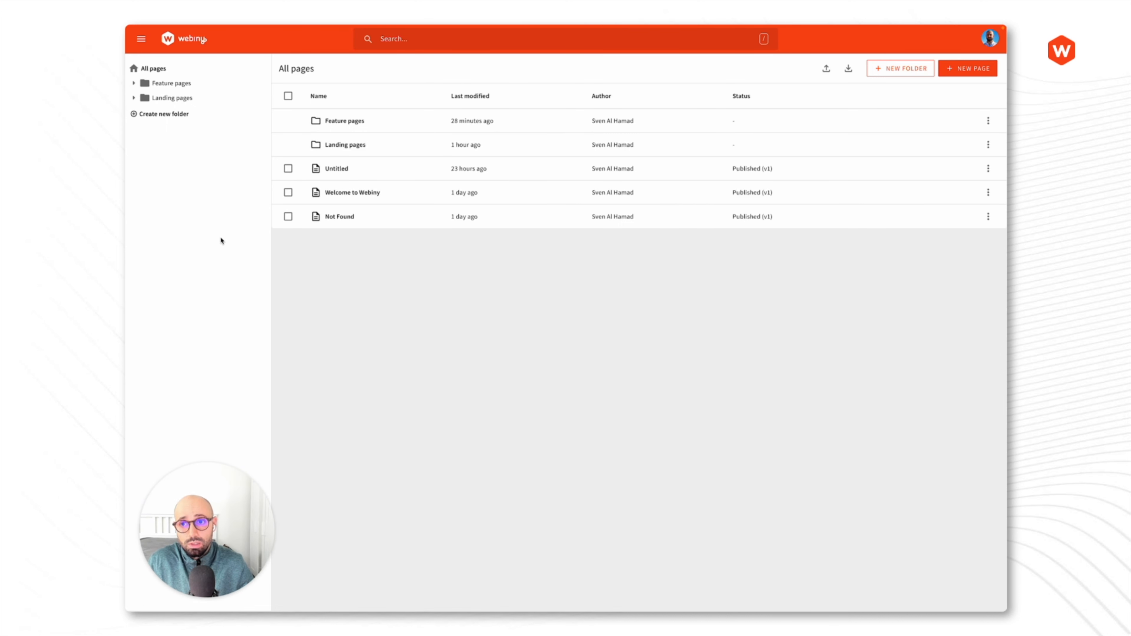
# - Browse the Landing pages, Product landing pages and Feature pages folders
pyautogui.click(169, 99)
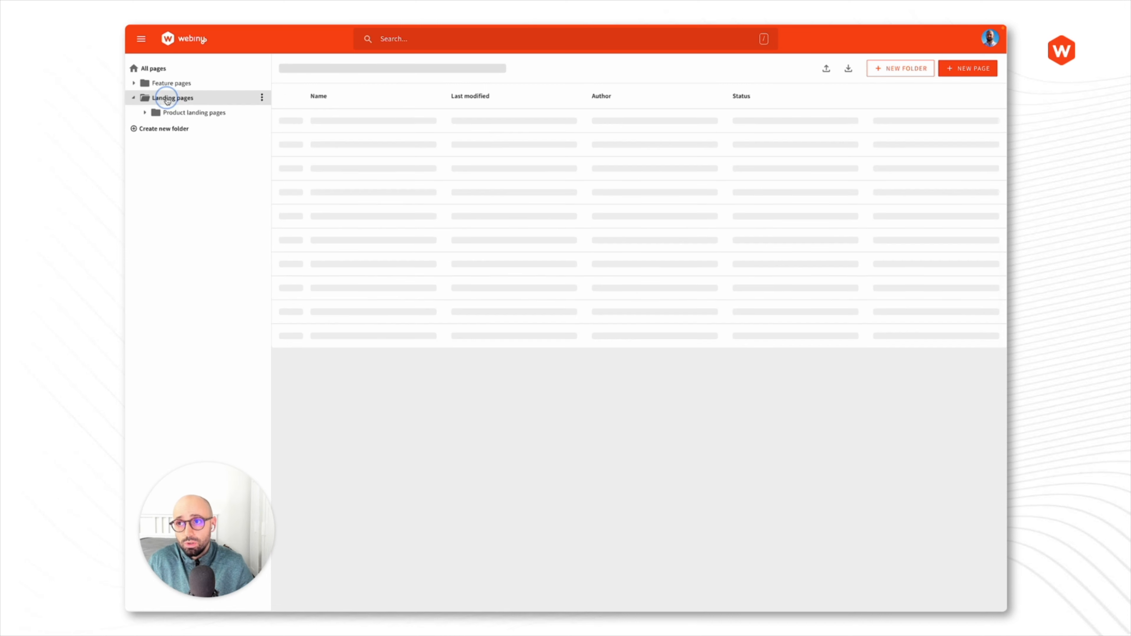
pyautogui.click(183, 113)
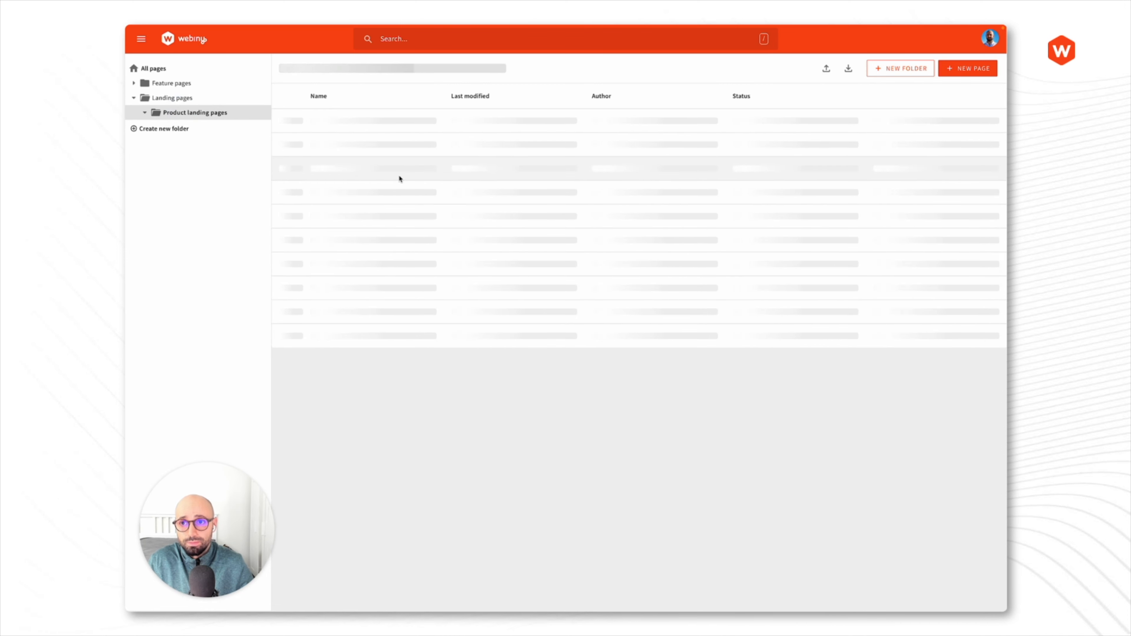
pyautogui.click(178, 83)
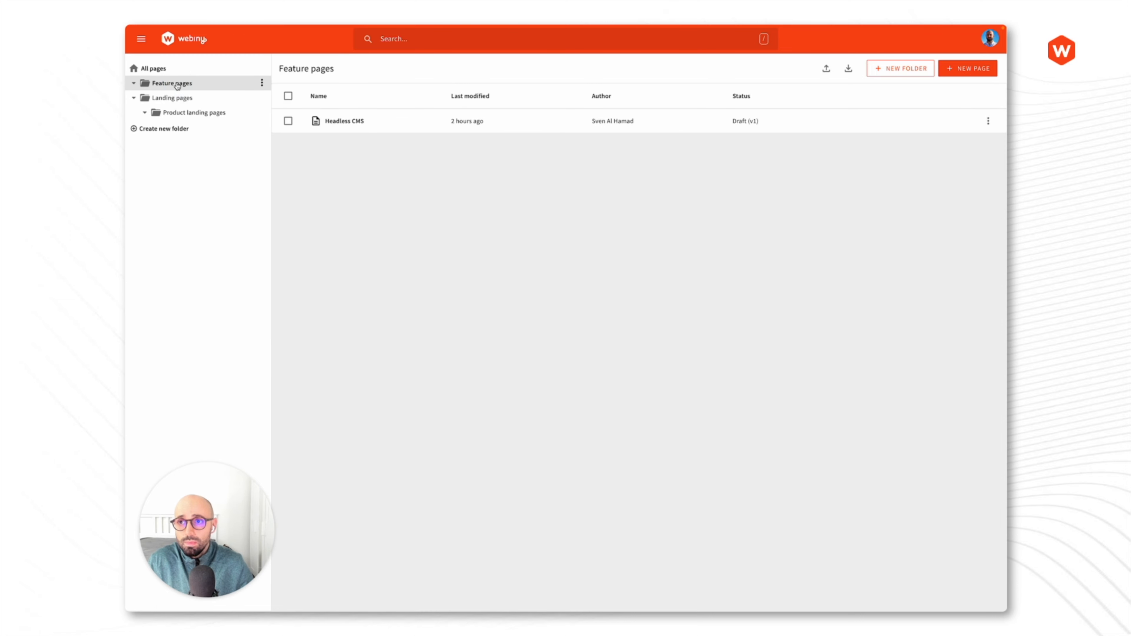
# - Move the Headless CMS page to Landing pages > Product landing pages and verify it there
pyautogui.click(988, 121)
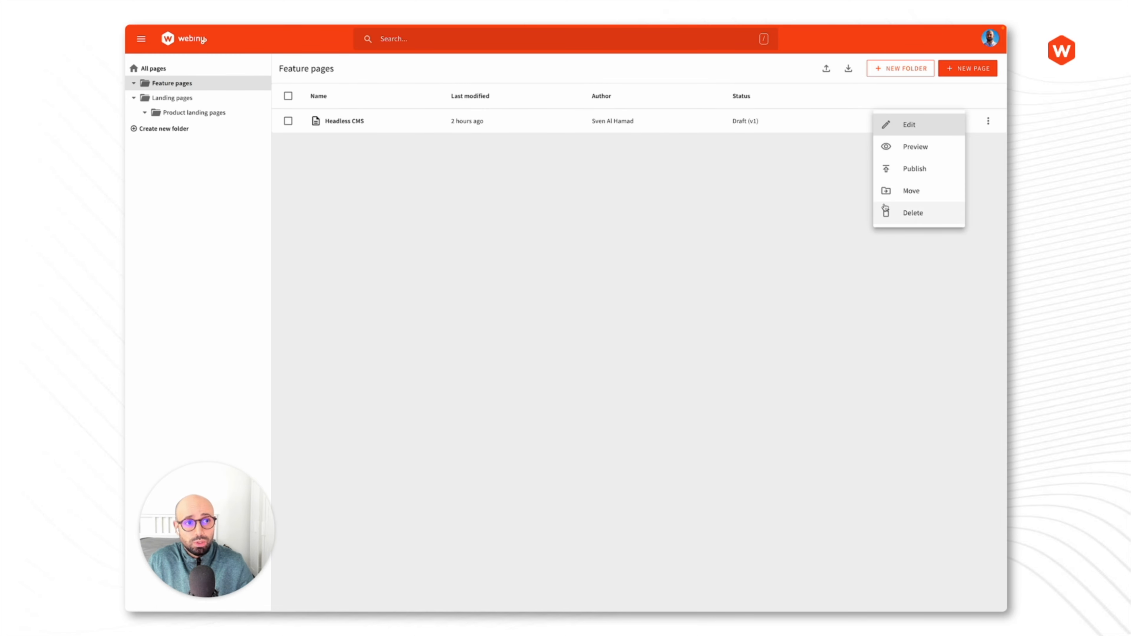
pyautogui.click(920, 192)
pyautogui.click(489, 334)
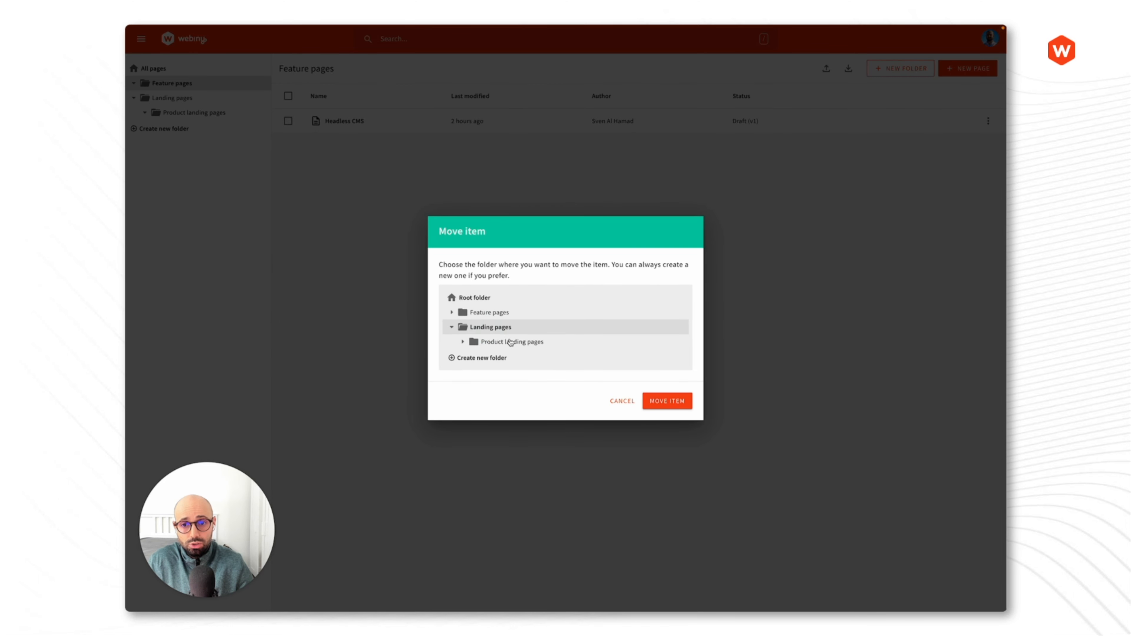
pyautogui.click(510, 341)
pyautogui.click(667, 400)
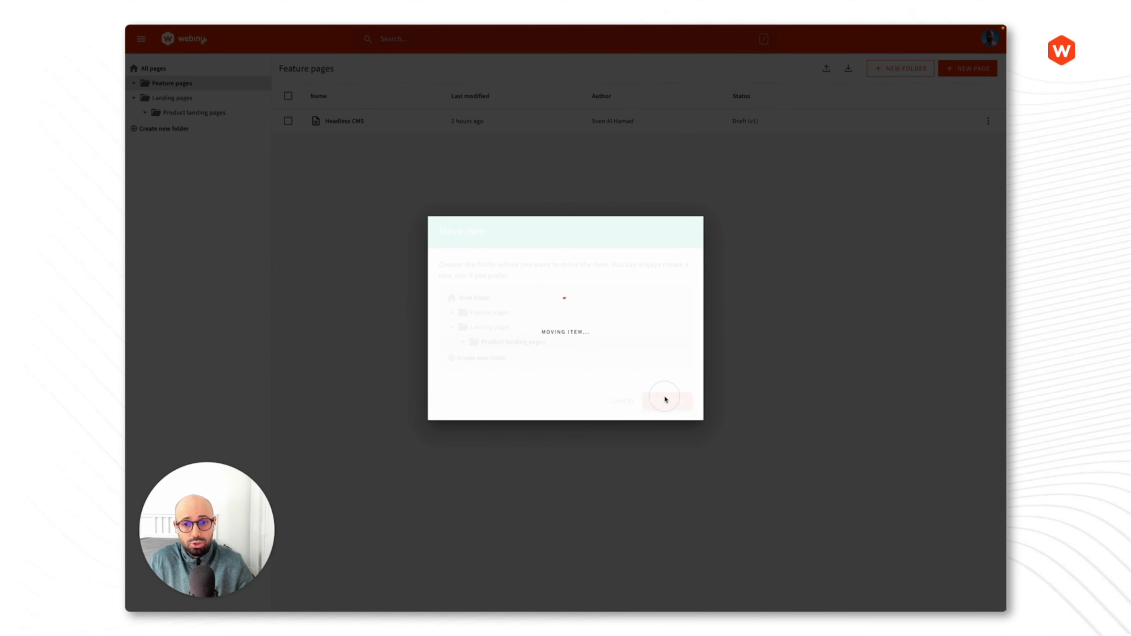
pyautogui.click(191, 112)
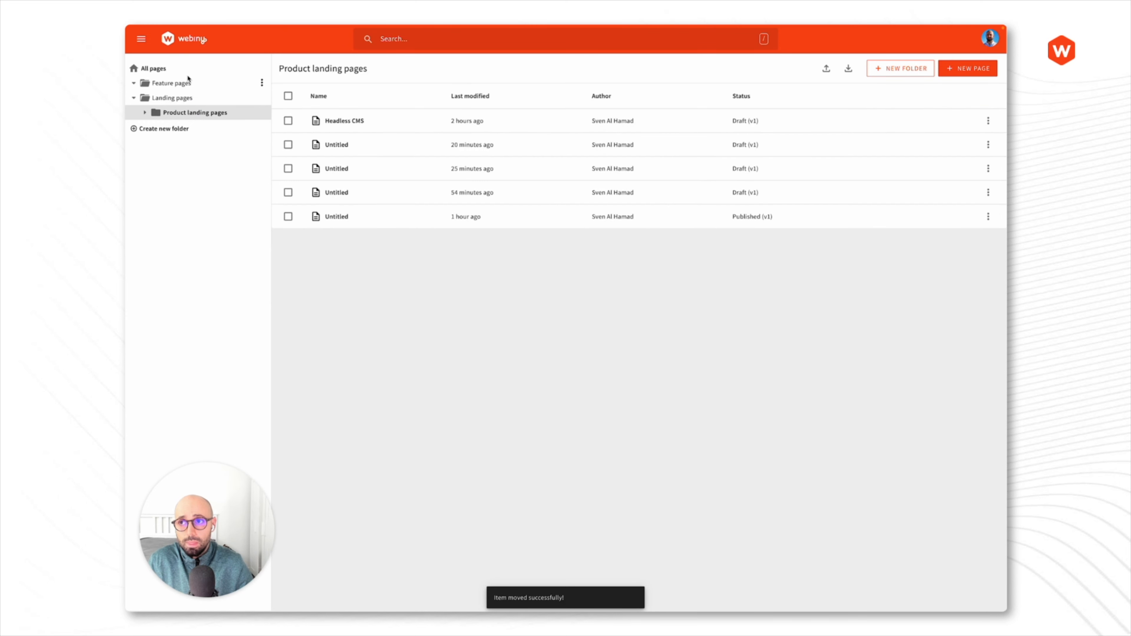
pyautogui.click(161, 73)
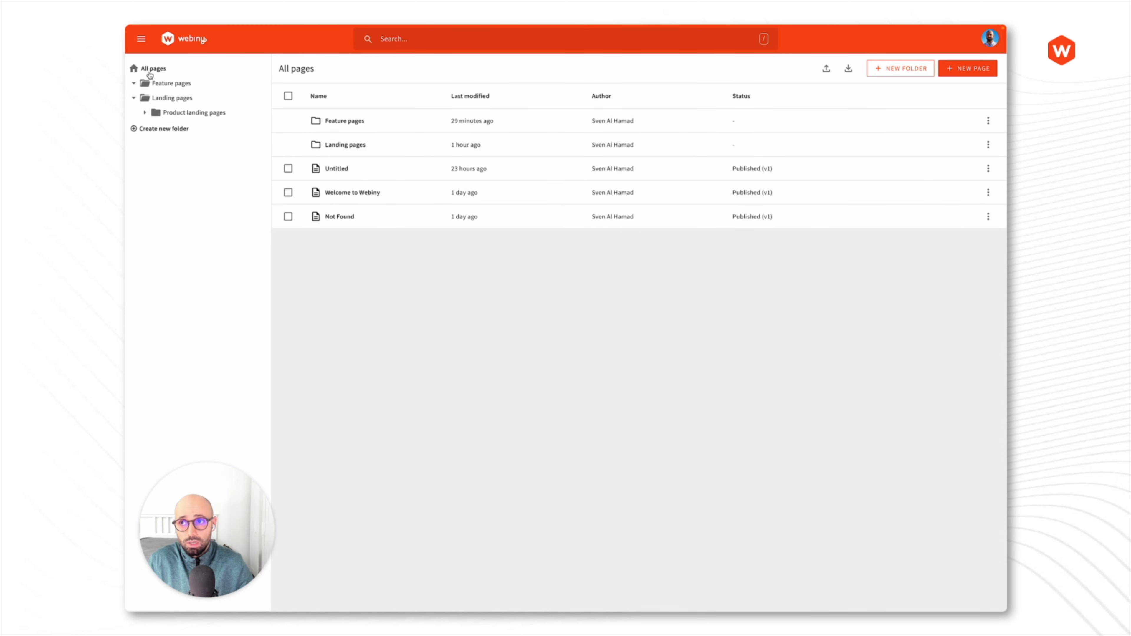
# - Create a 'Benefits pages' folder, slug benefits-pages, with Feature pages as its parent
pyautogui.click(168, 129)
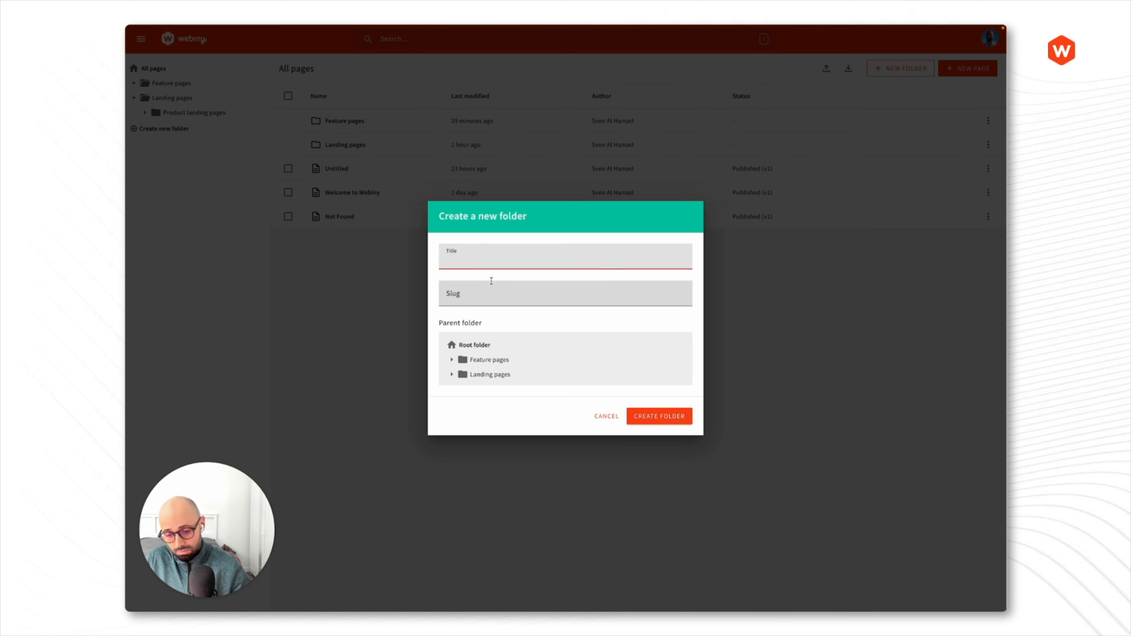
pyautogui.write('Benefit')
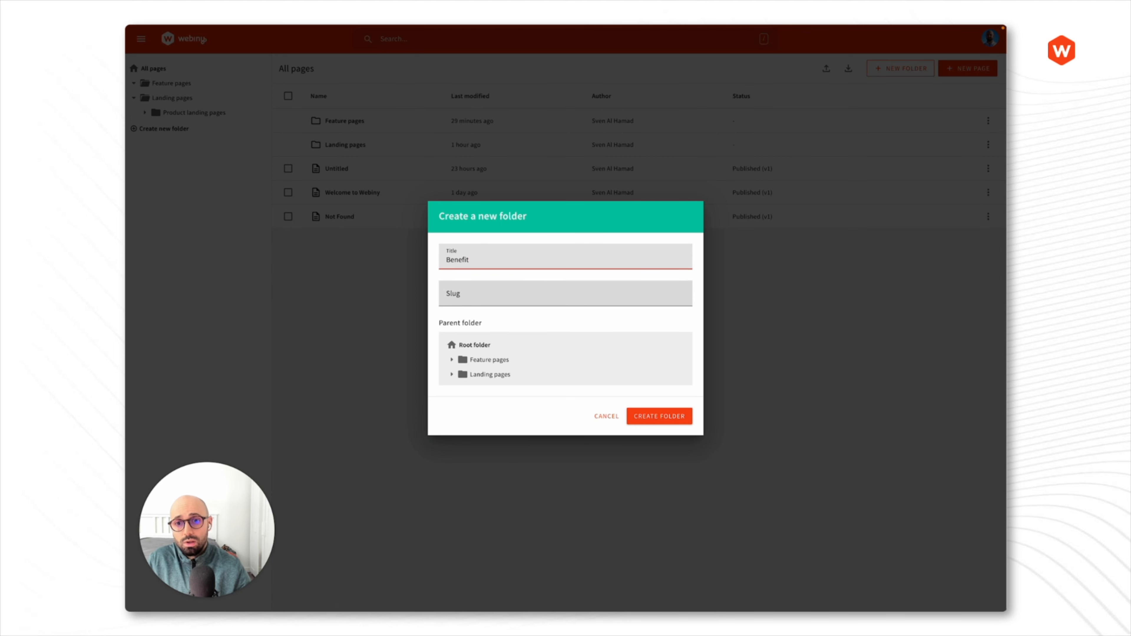
pyautogui.write('s pages')
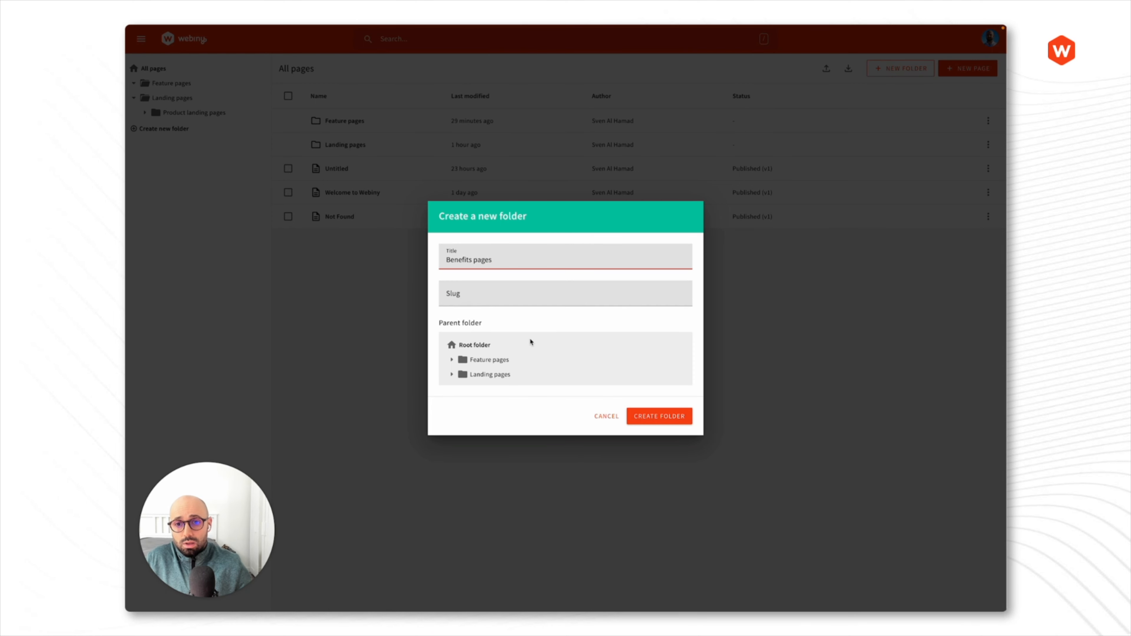
pyautogui.click(538, 293)
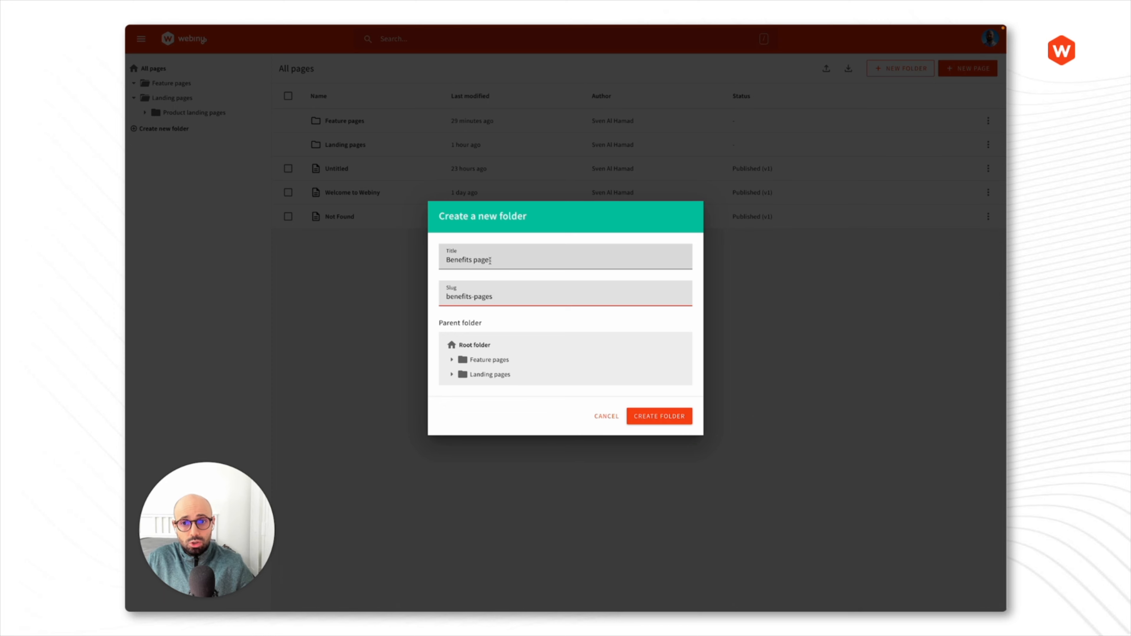
pyautogui.click(474, 361)
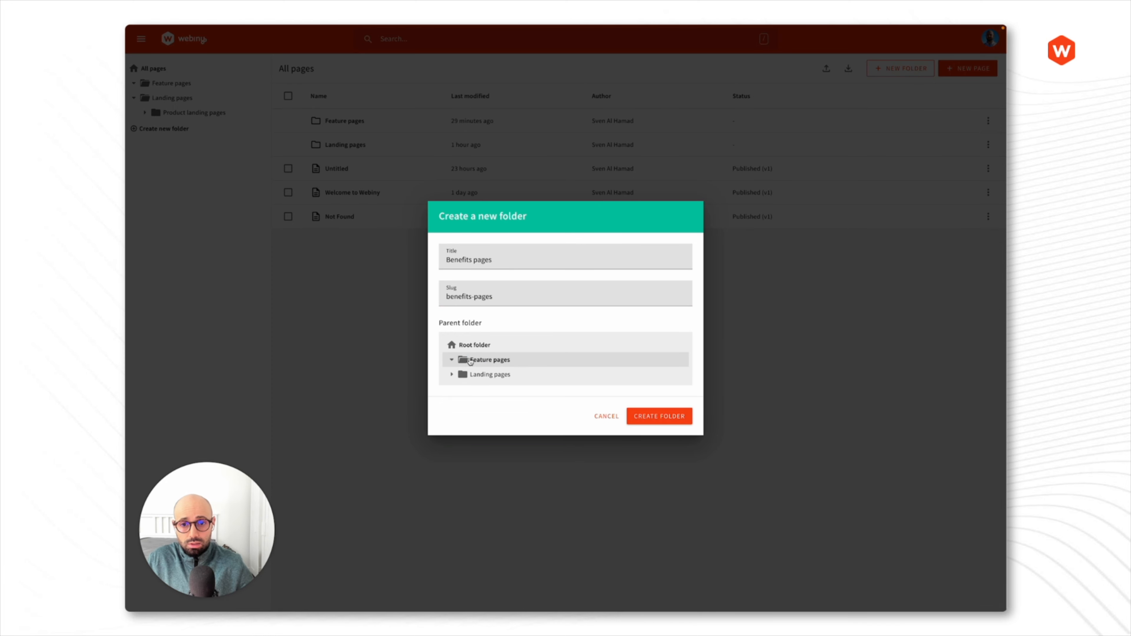
pyautogui.click(664, 420)
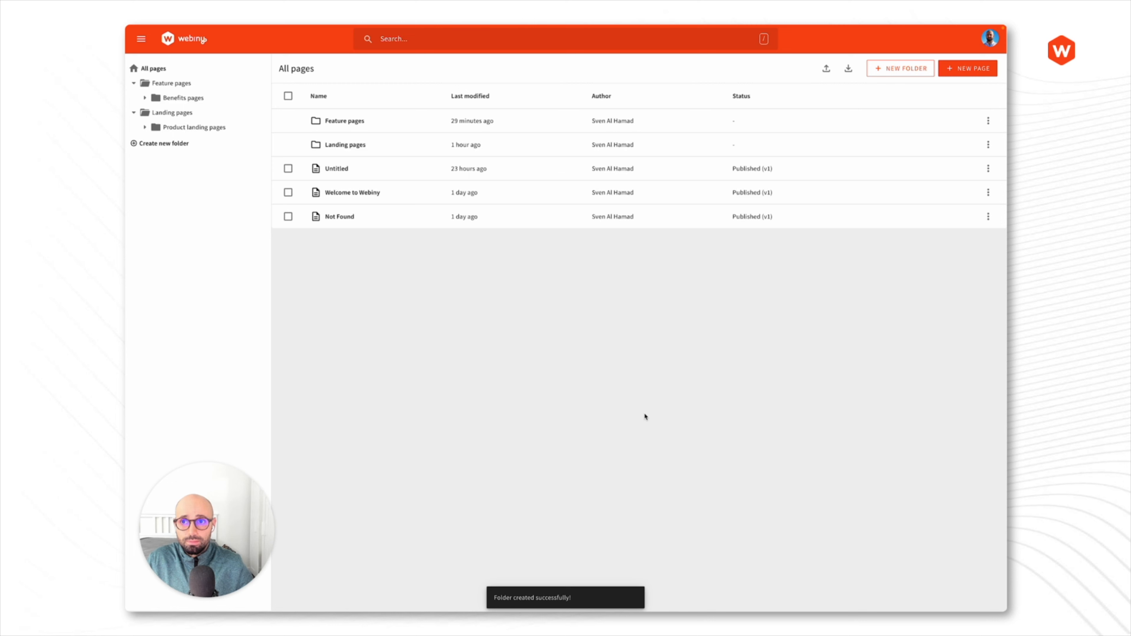
pyautogui.click(343, 121)
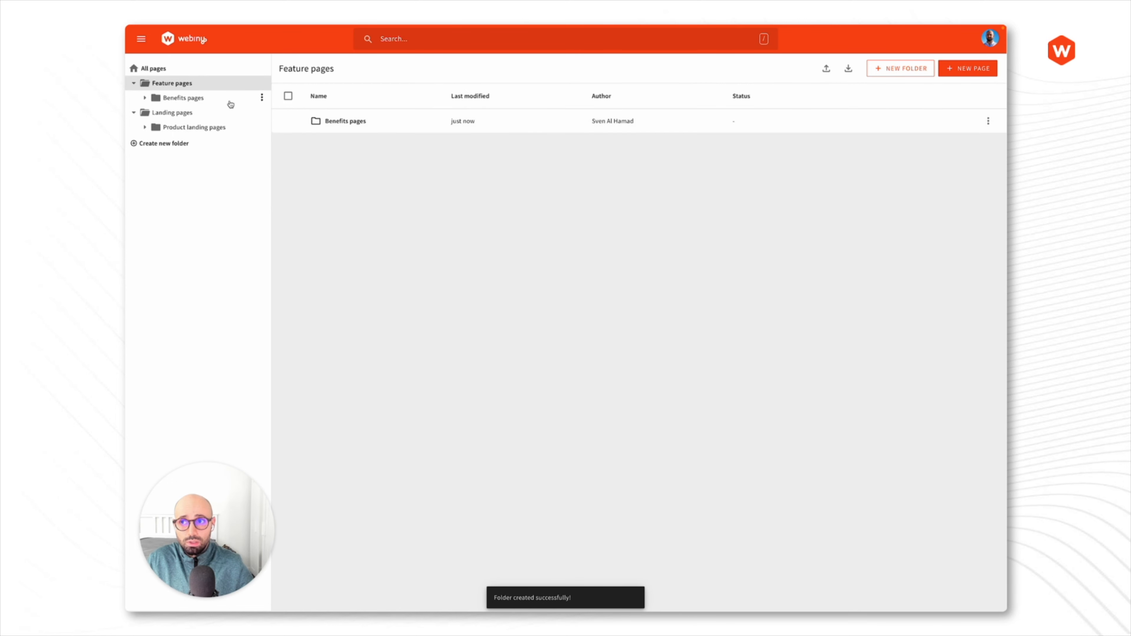
# - View the empty Benefits pages folder, then step through Feature pages and Landing pages to All pages
pyautogui.click(192, 99)
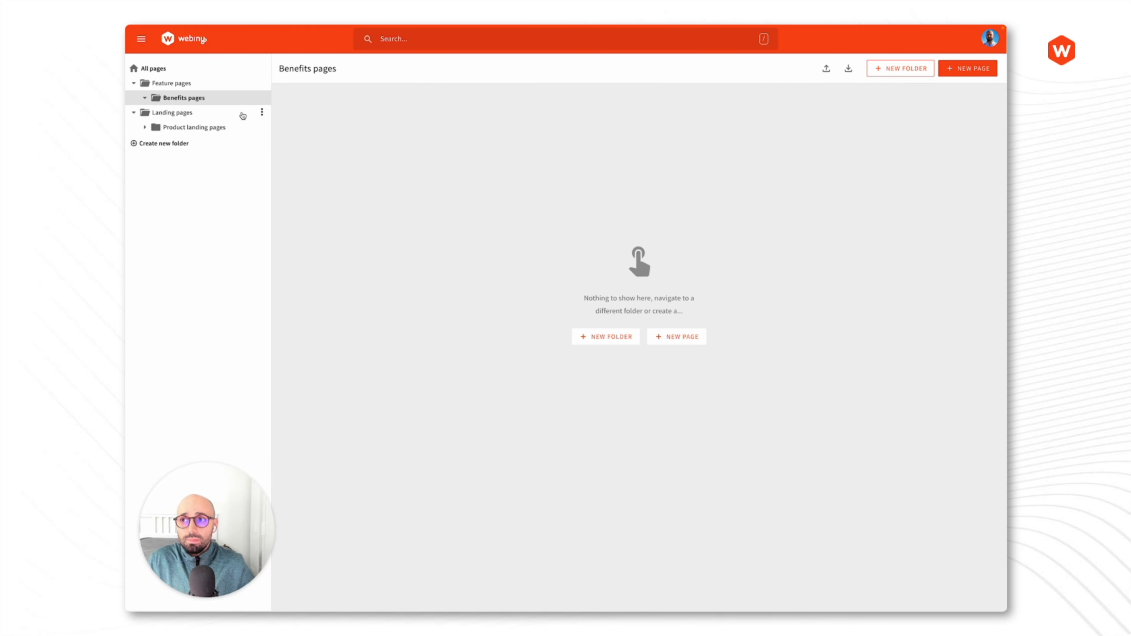
pyautogui.click(164, 83)
pyautogui.click(166, 98)
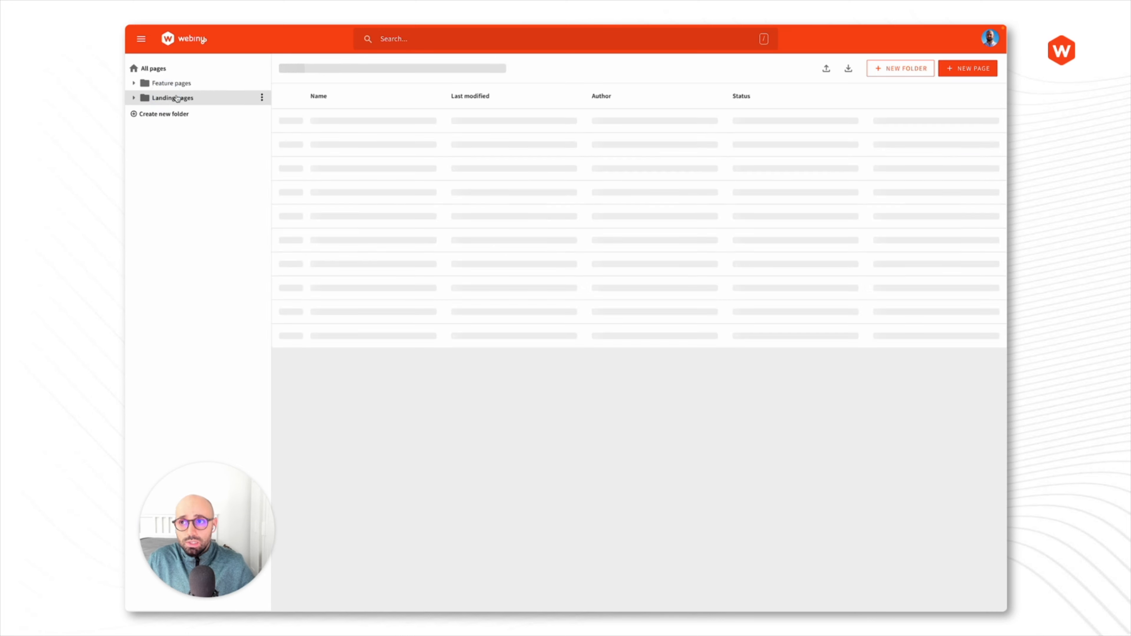
pyautogui.click(157, 70)
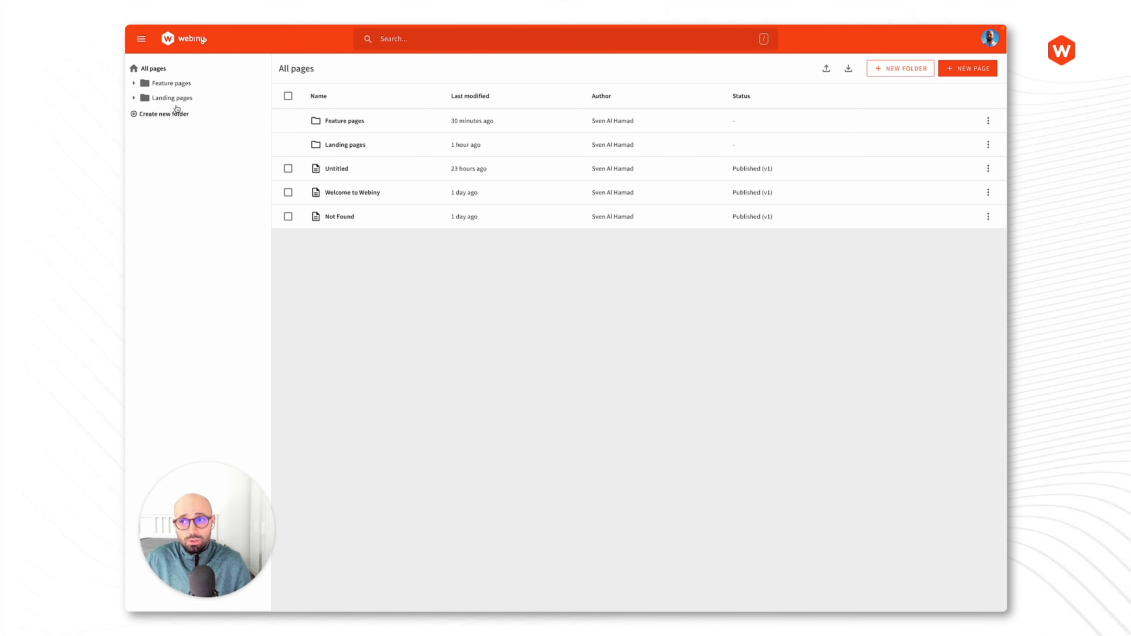
pyautogui.click(345, 194)
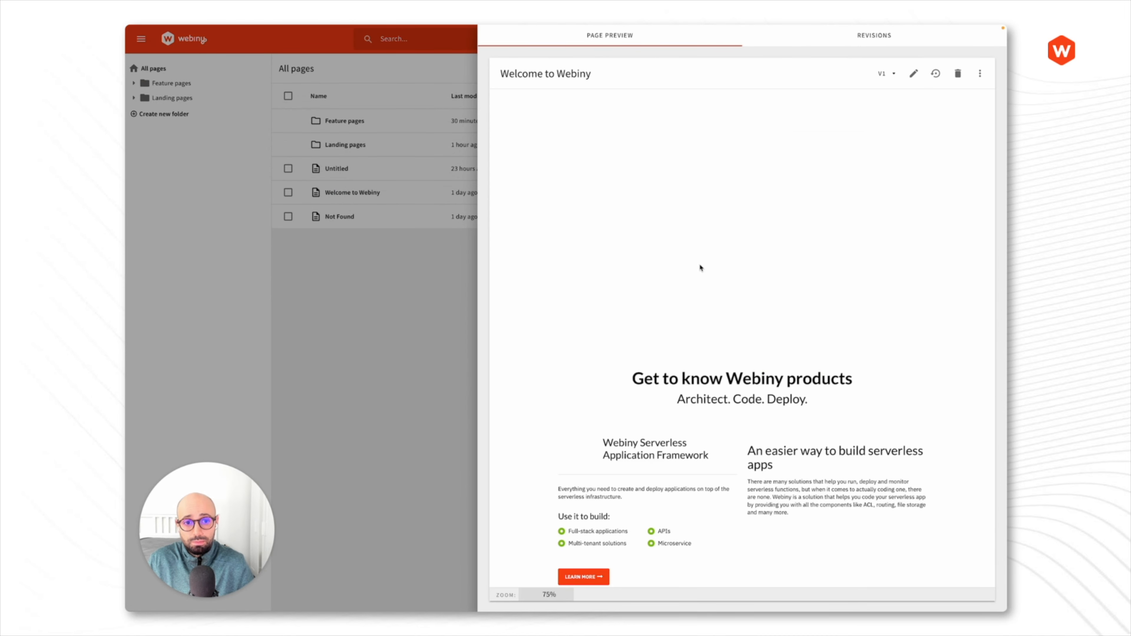
pyautogui.scroll(-4, 737, 260)
pyautogui.scroll(-10, 737, 261)
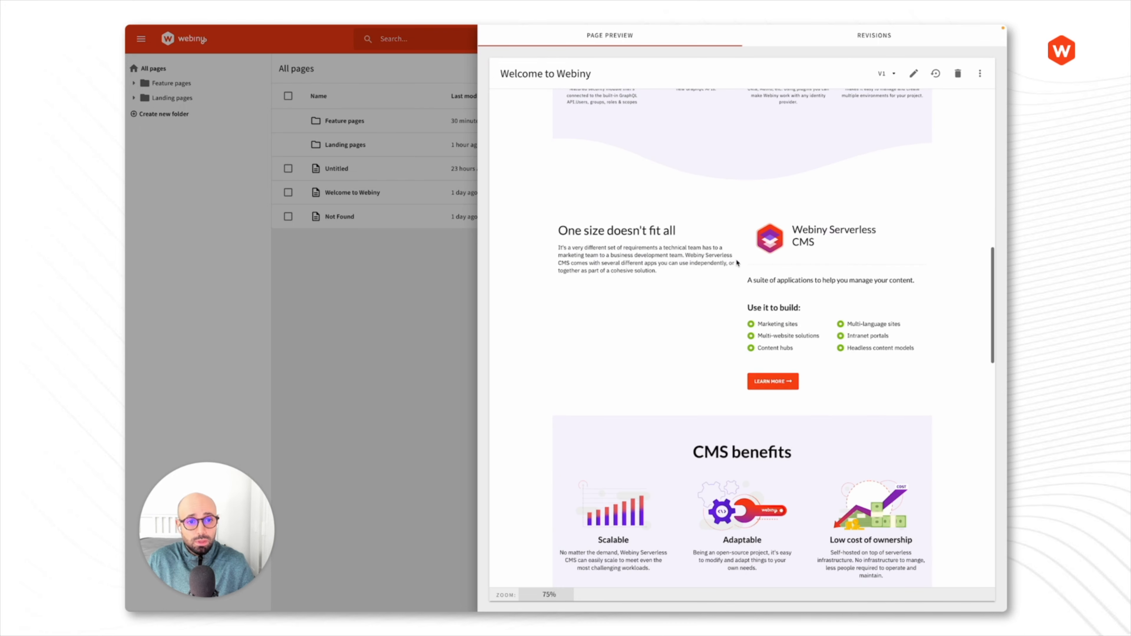
pyautogui.scroll(15, 734, 268)
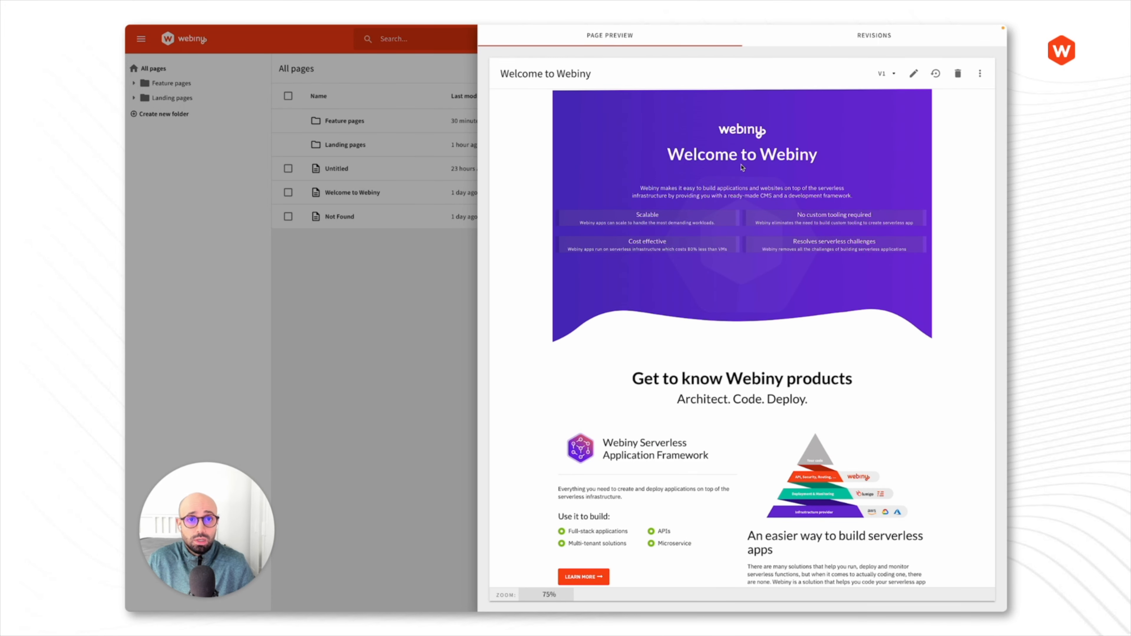
pyautogui.click(834, 42)
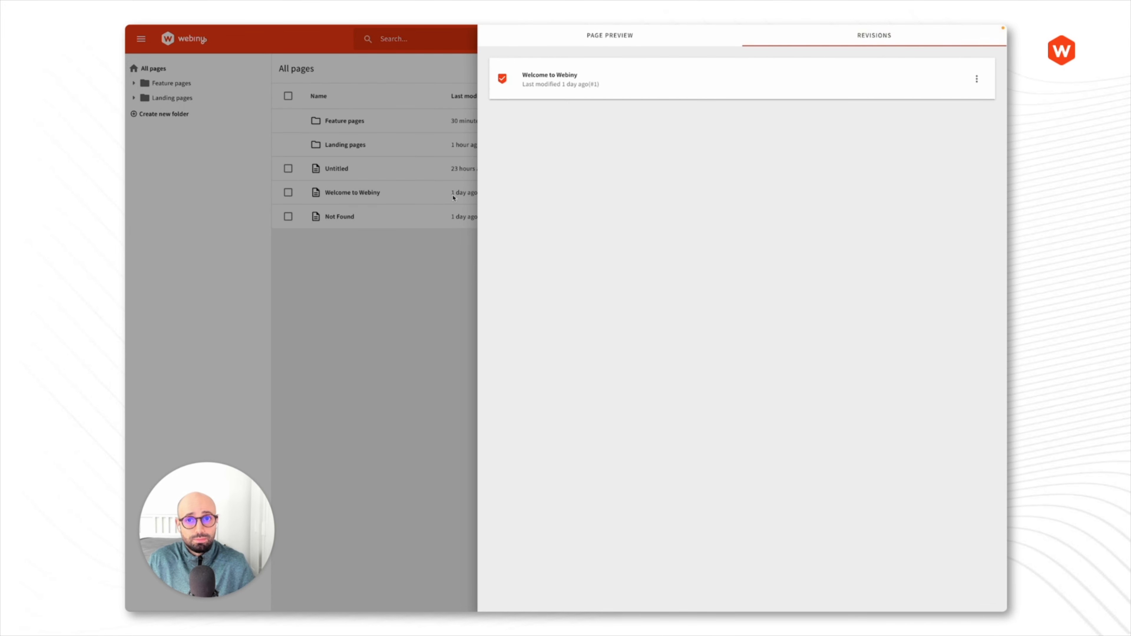
pyautogui.click(419, 336)
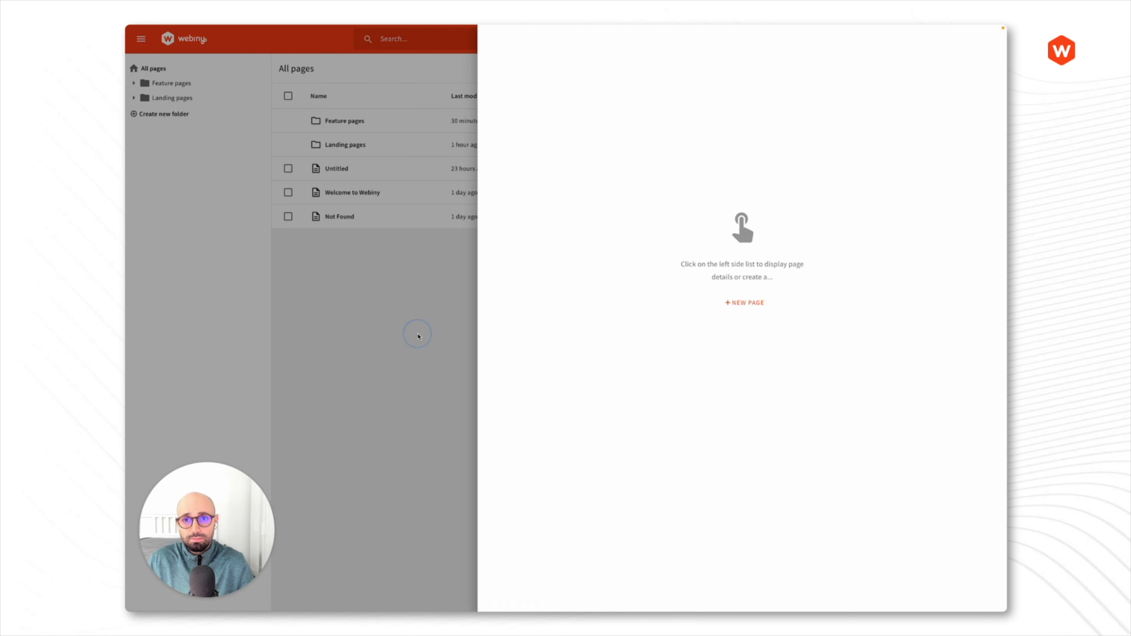
pyautogui.click(689, 274)
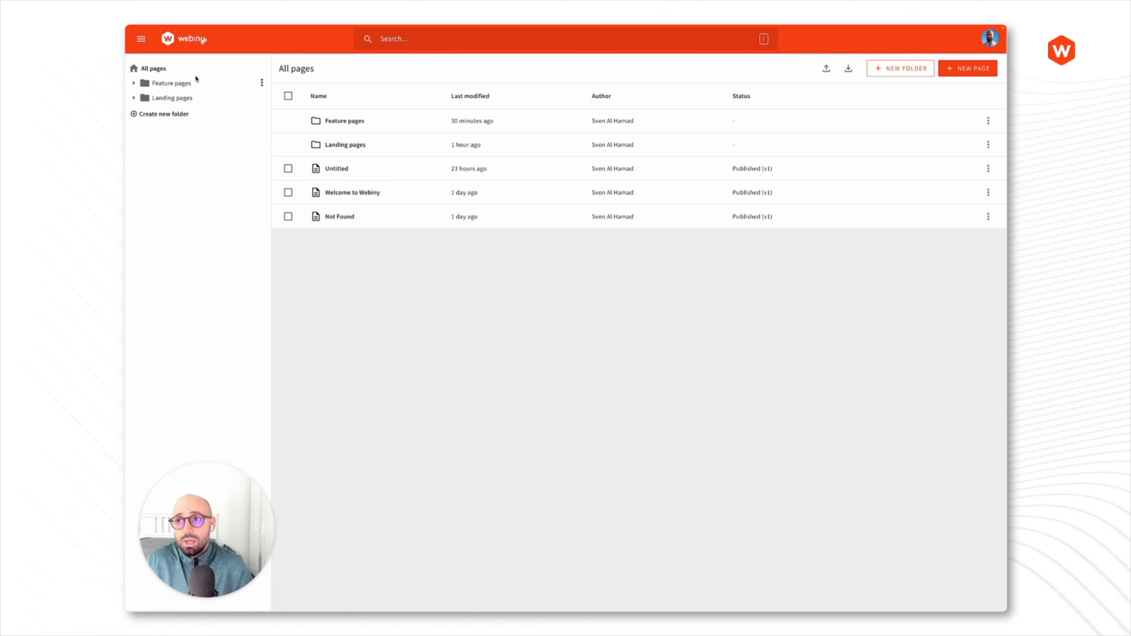
# - Go to Page Builder > Templates and preview the Product page template
pyautogui.click(142, 41)
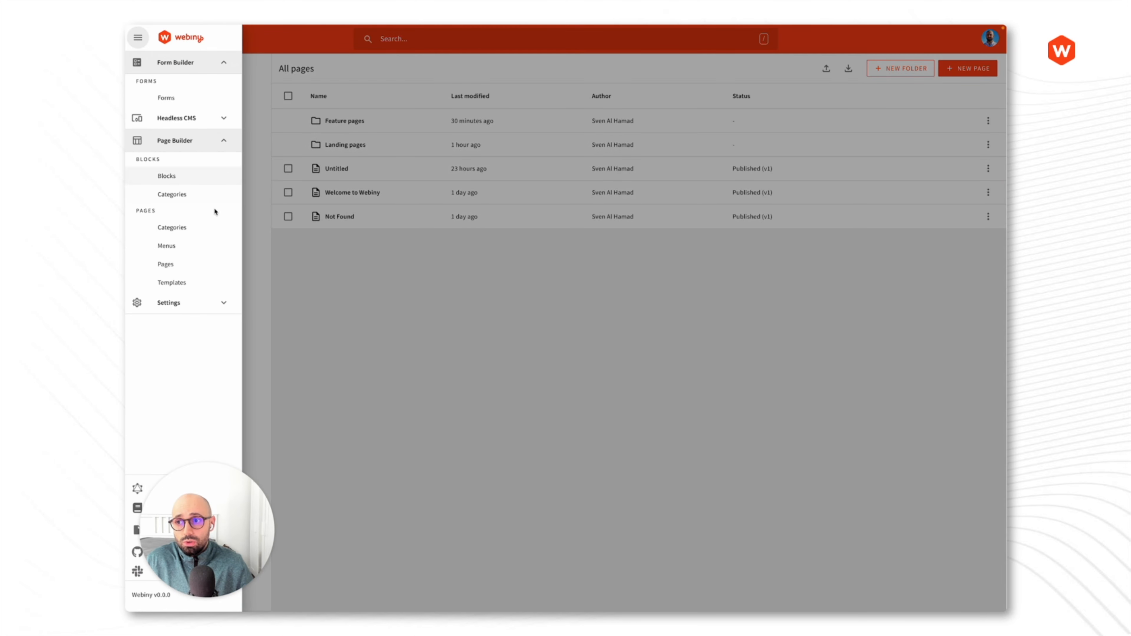
pyautogui.click(190, 287)
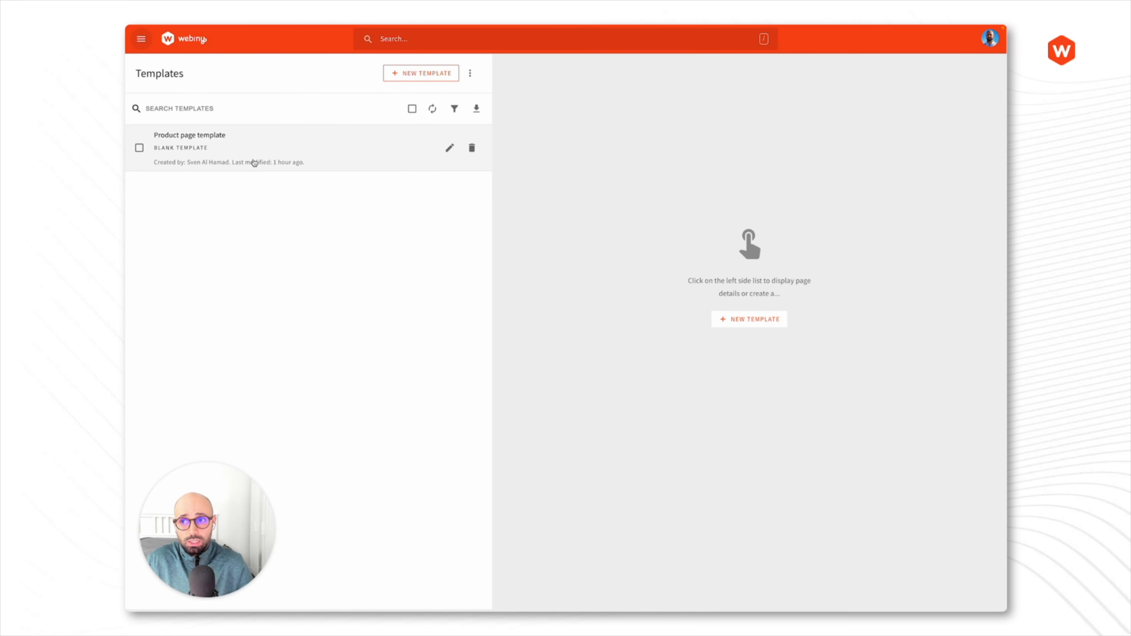
pyautogui.click(268, 145)
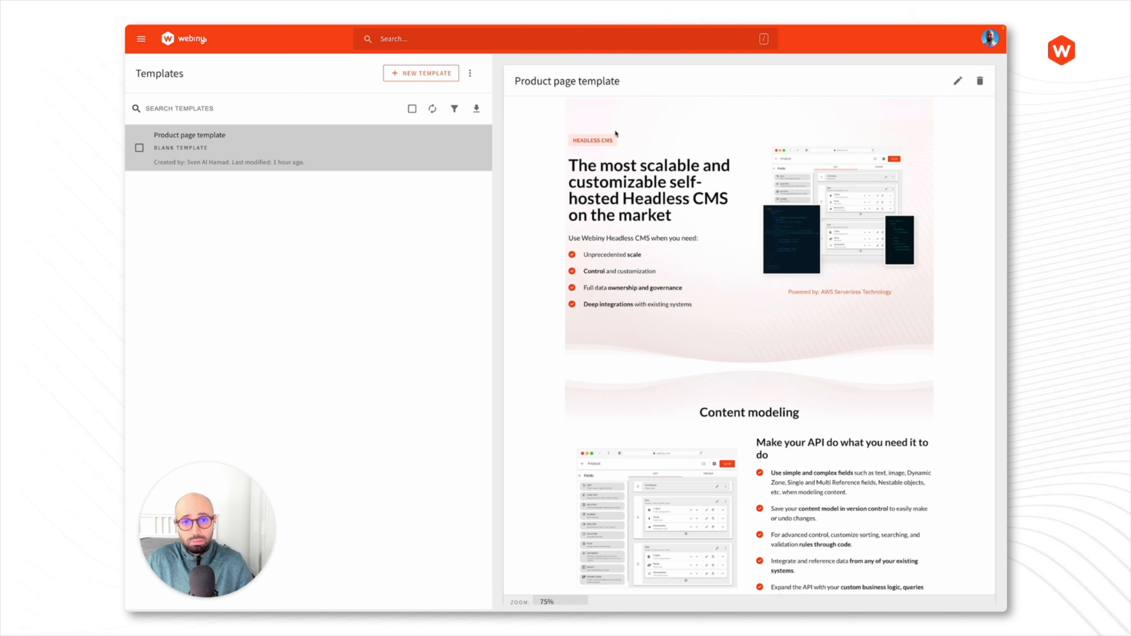
# - Open the Product page template in the editor and inspect its hero block
pyautogui.click(958, 81)
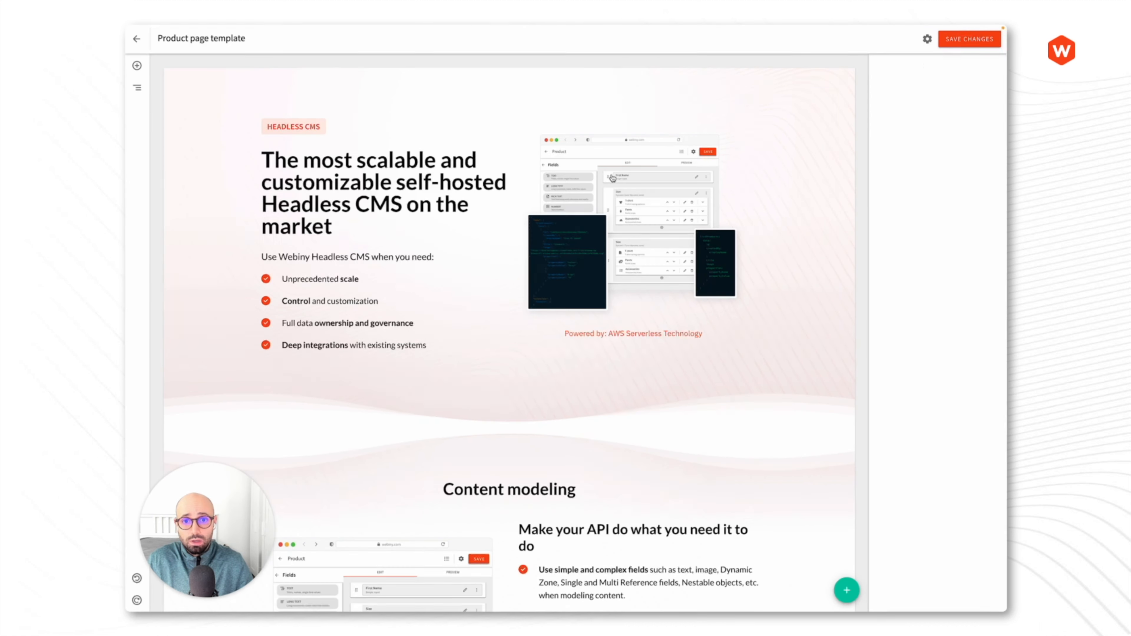
pyautogui.click(815, 111)
pyautogui.scroll(-5, 835, 245)
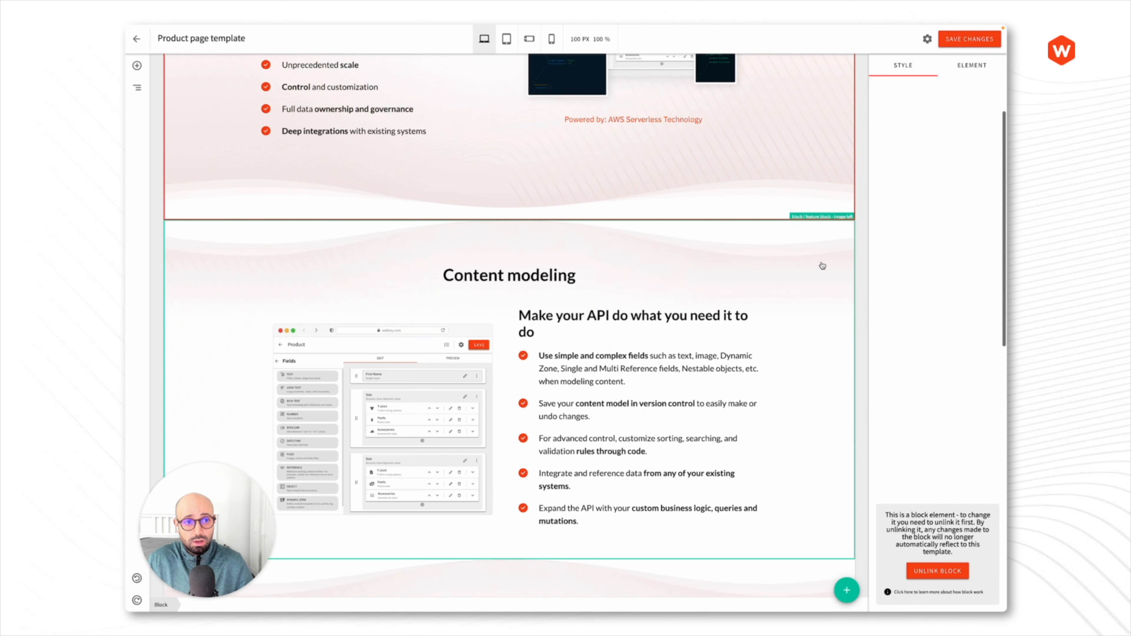
pyautogui.scroll(-4, 822, 266)
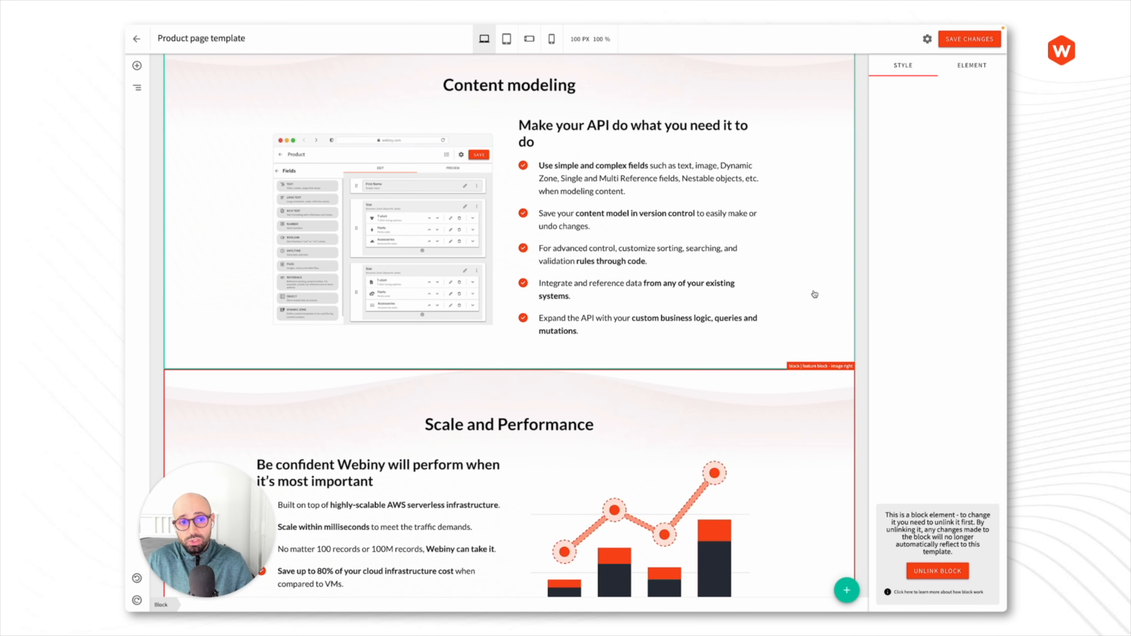
pyautogui.scroll(8, 815, 294)
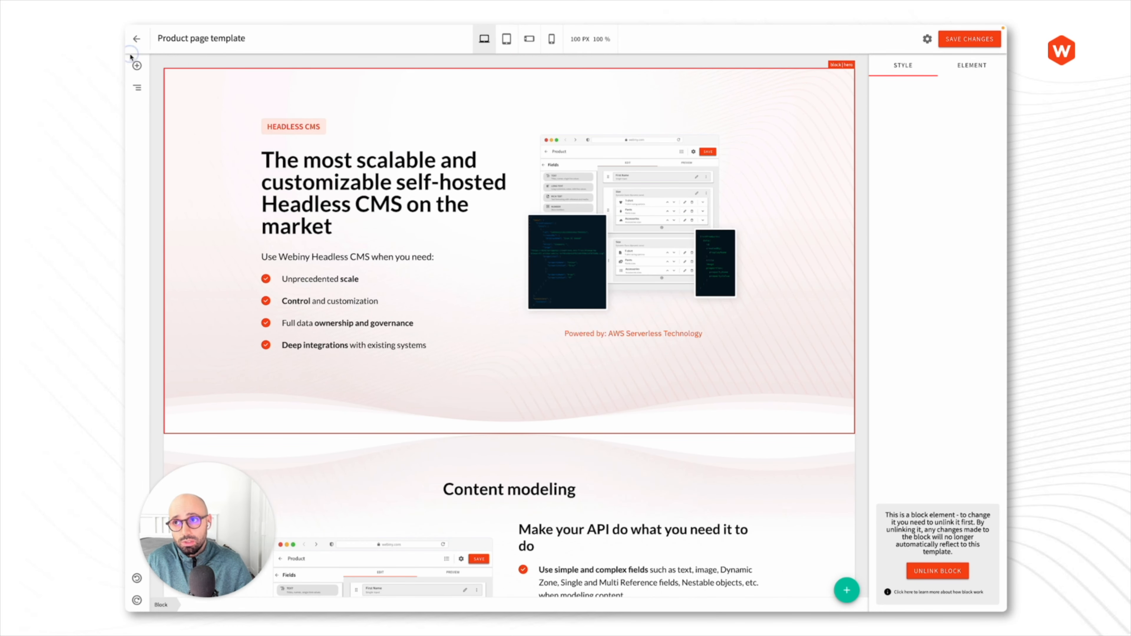
# - Look through the Basic elements in the element library, then return to the Templates list
pyautogui.click(137, 65)
pyautogui.click(196, 66)
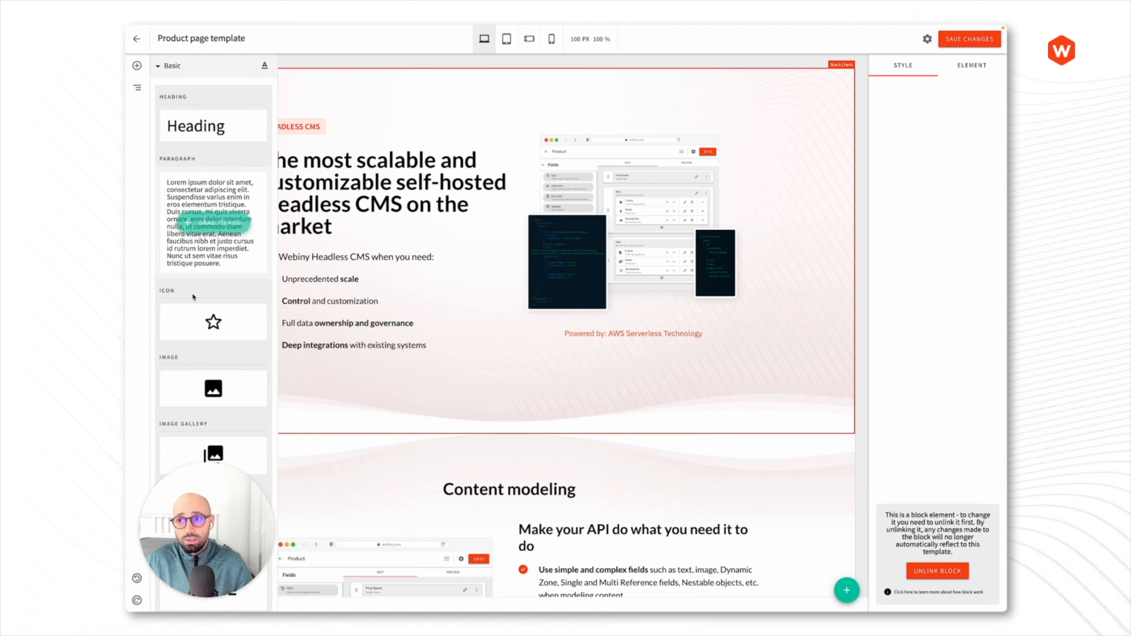
pyautogui.click(174, 66)
pyautogui.click(138, 66)
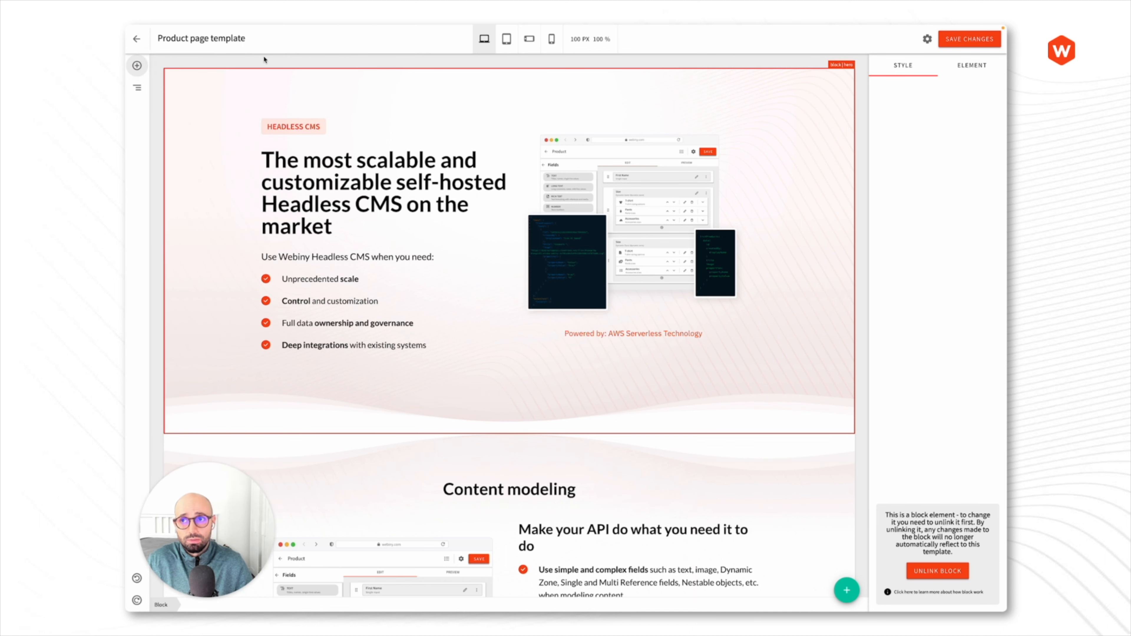
pyautogui.click(137, 41)
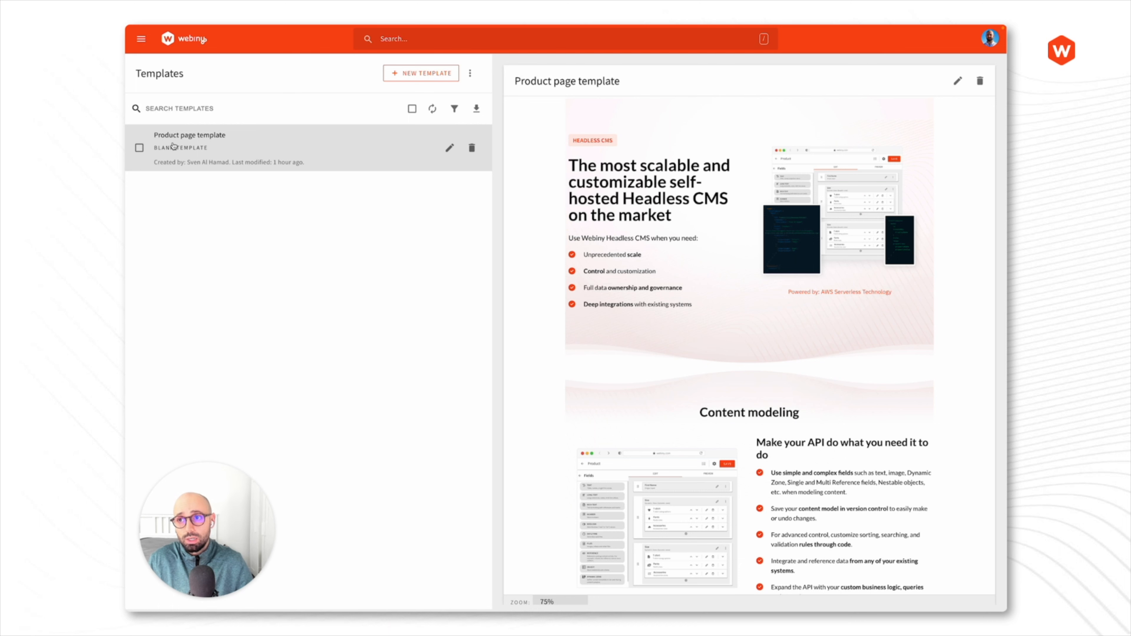
# - Create a new page in Feature pages > Benefits pages from the Product page template
pyautogui.click(142, 40)
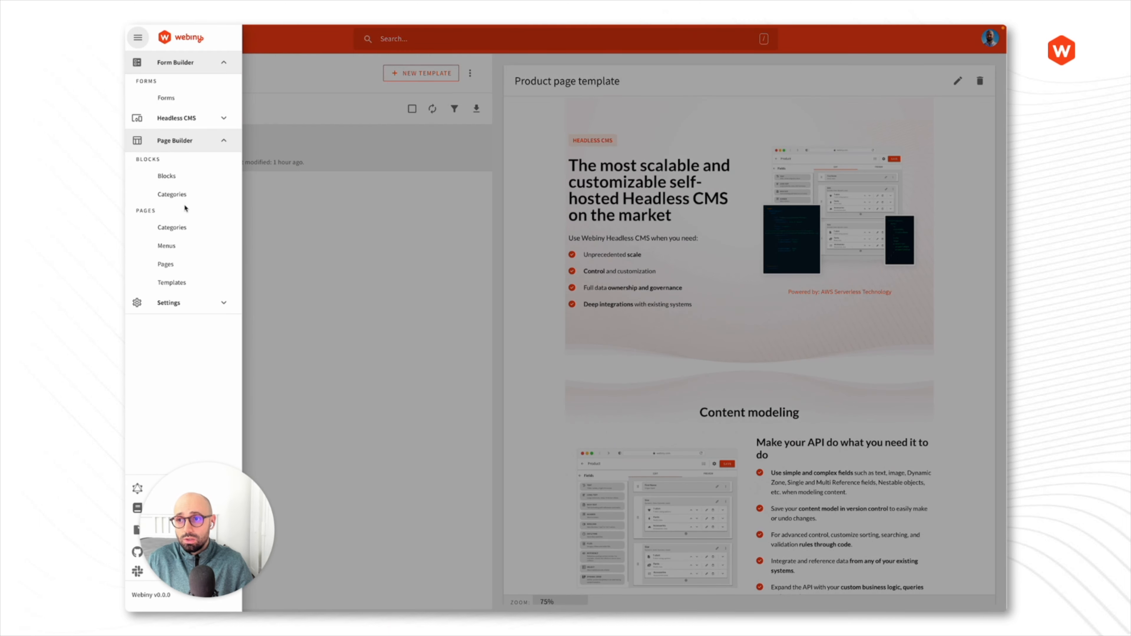
pyautogui.click(176, 264)
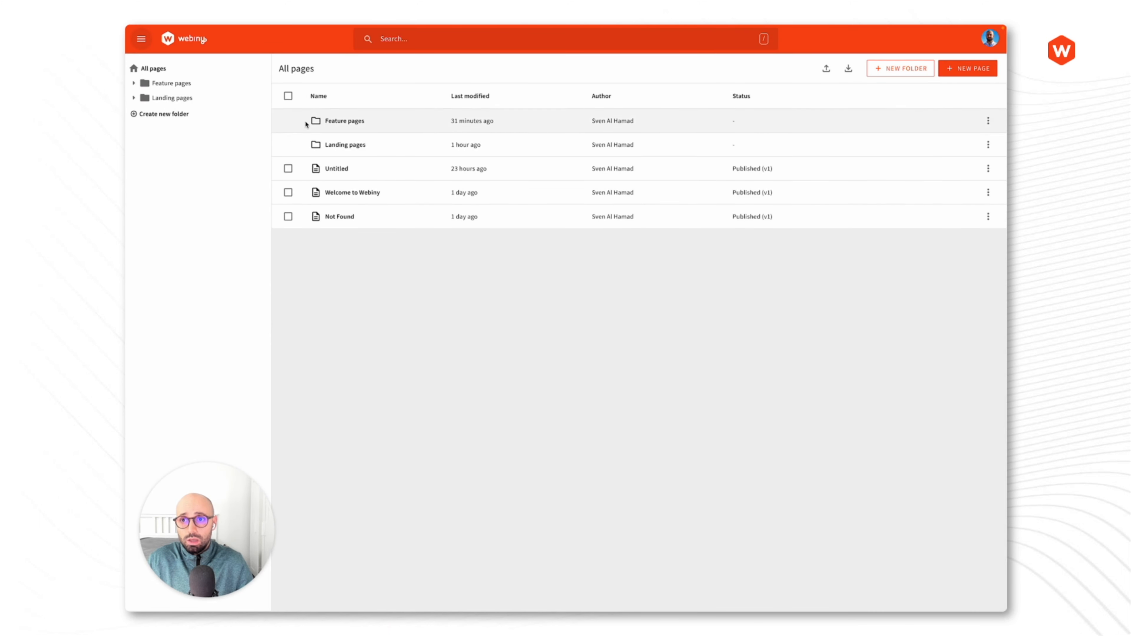
pyautogui.click(324, 120)
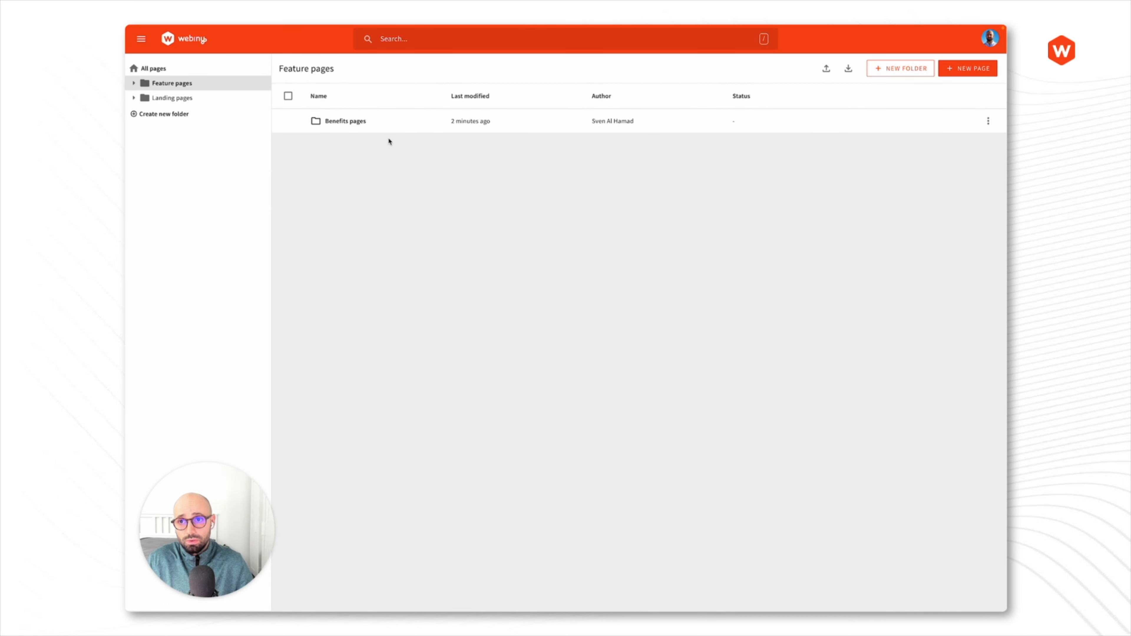
pyautogui.click(362, 122)
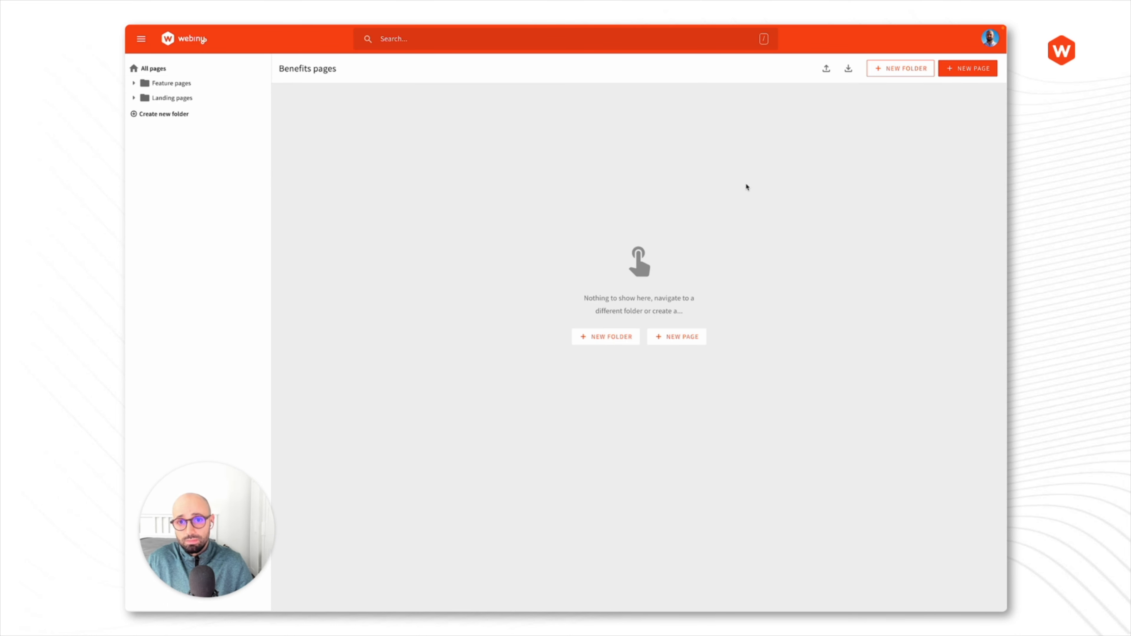
pyautogui.click(974, 71)
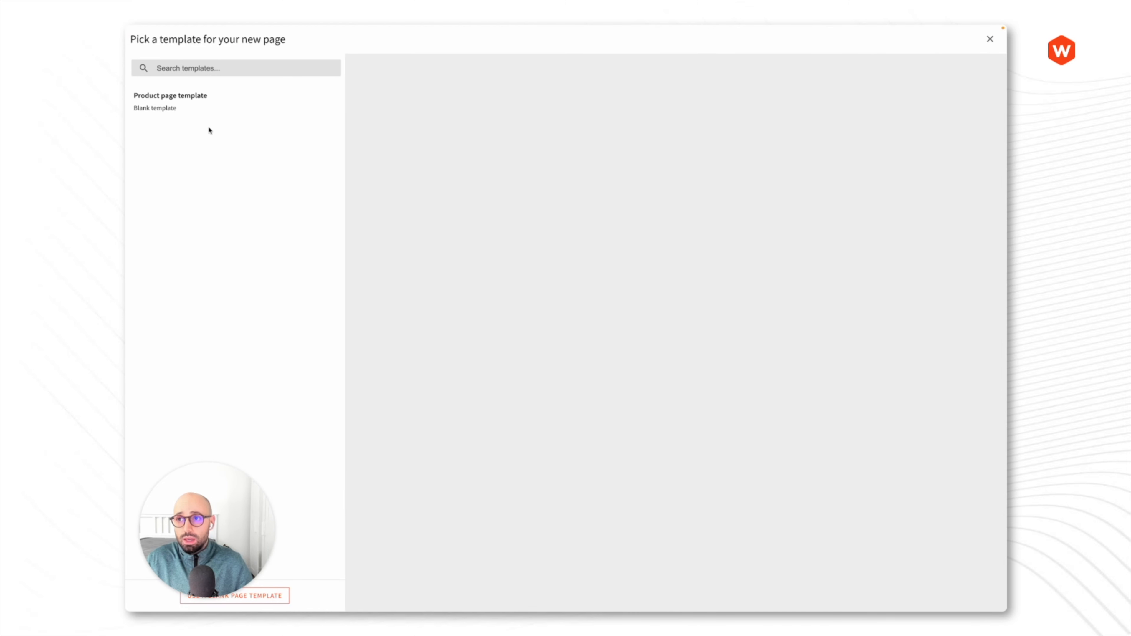
pyautogui.click(204, 108)
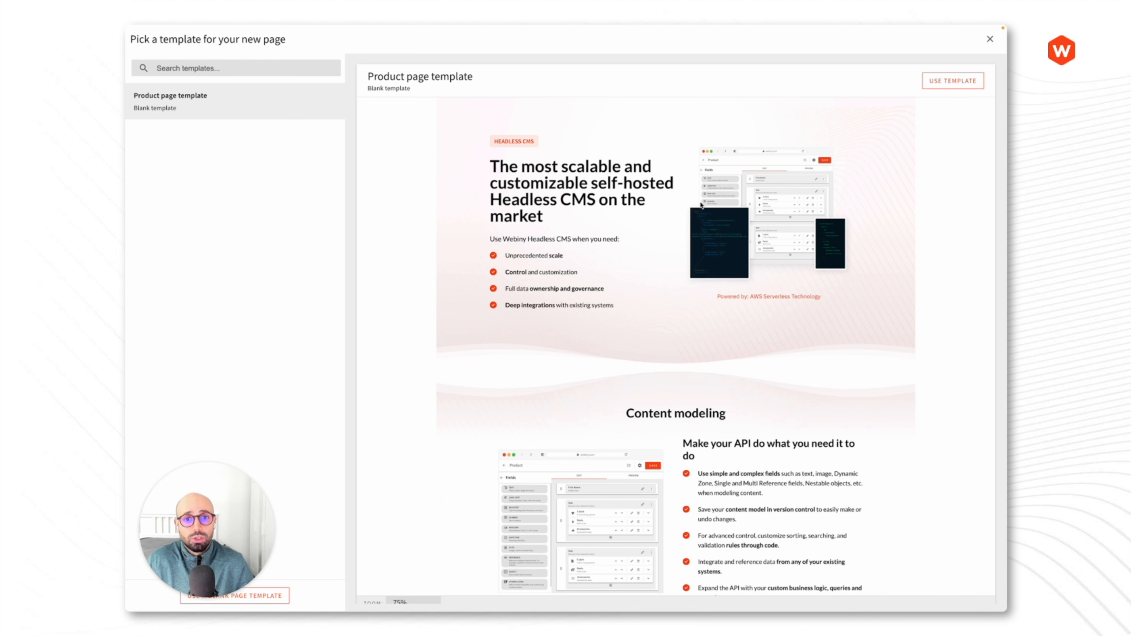
pyautogui.click(945, 87)
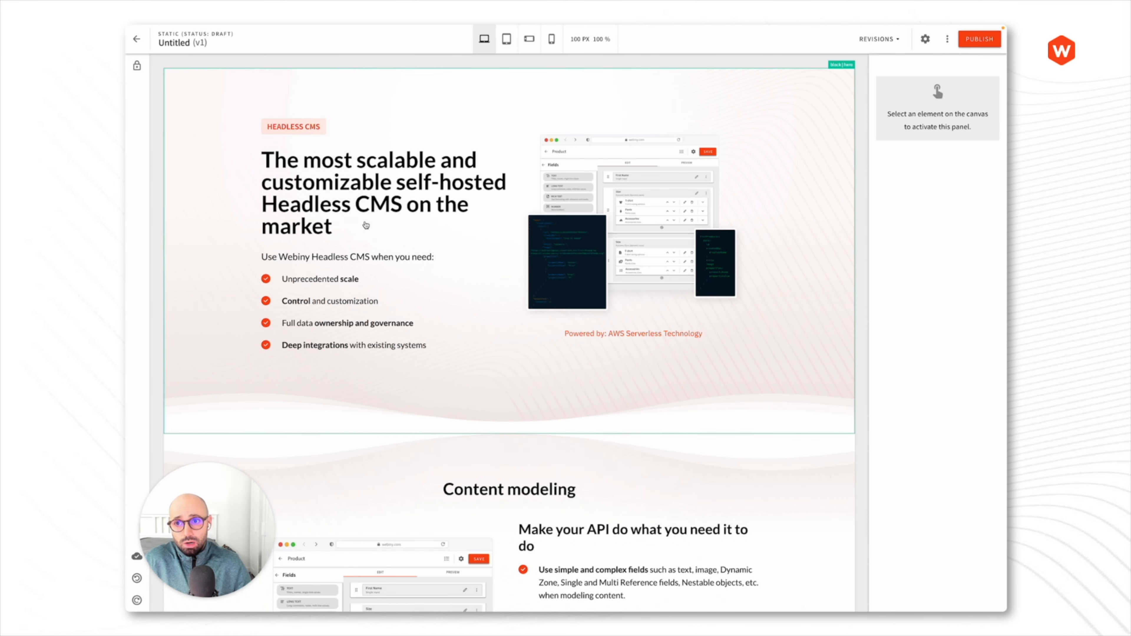
pyautogui.click(448, 273)
pyautogui.scroll(-6, 624, 223)
pyautogui.click(731, 200)
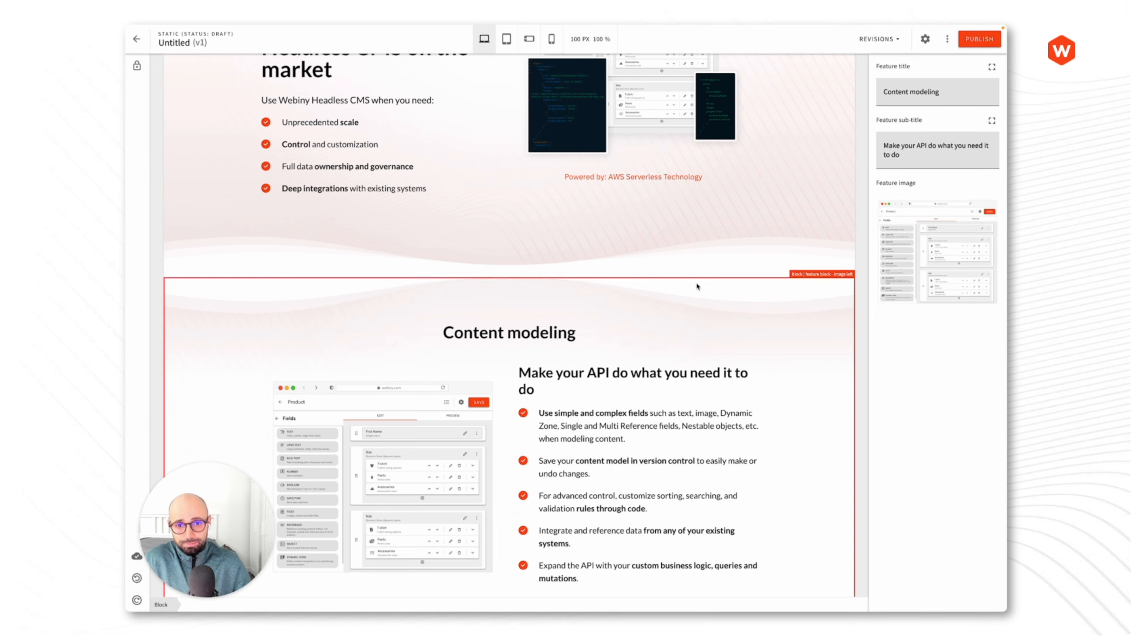
pyautogui.scroll(-1, 732, 198)
pyautogui.scroll(5, 758, 200)
pyautogui.click(786, 198)
pyautogui.scroll(2, 786, 197)
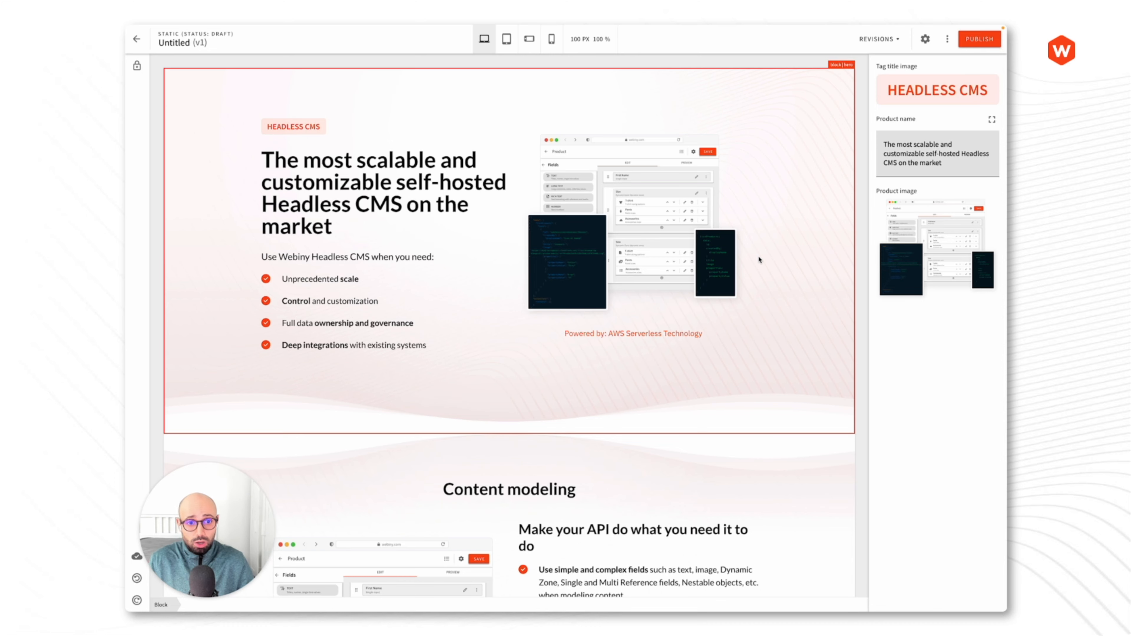
pyautogui.scroll(-3, 760, 258)
pyautogui.click(759, 339)
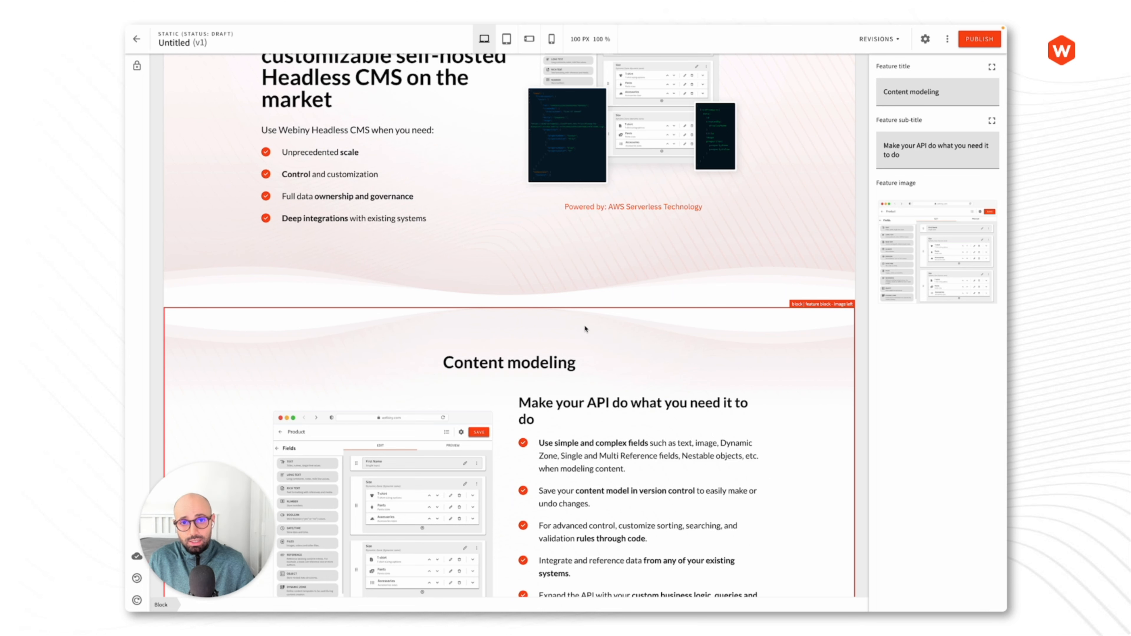
pyautogui.scroll(3, 585, 329)
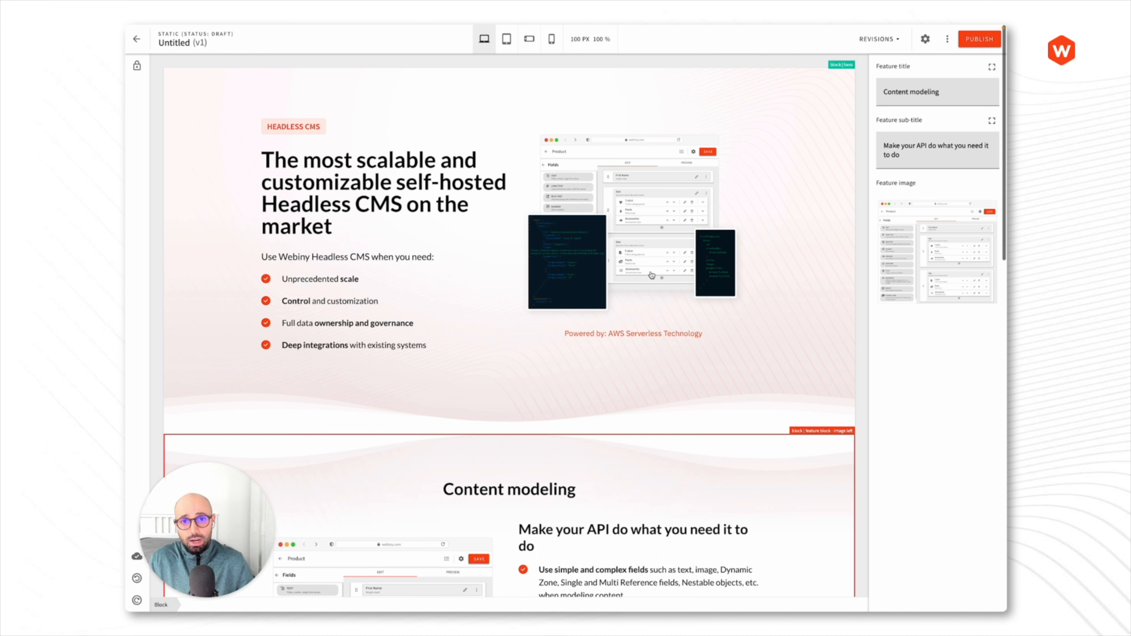
pyautogui.click(783, 198)
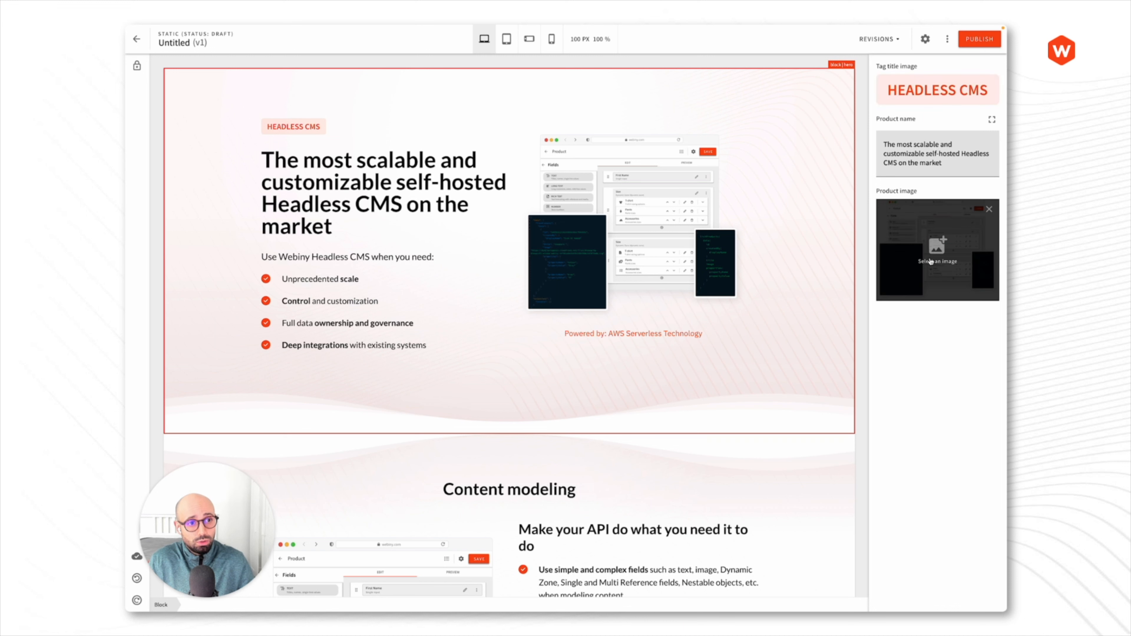
pyautogui.moveTo(896, 247)
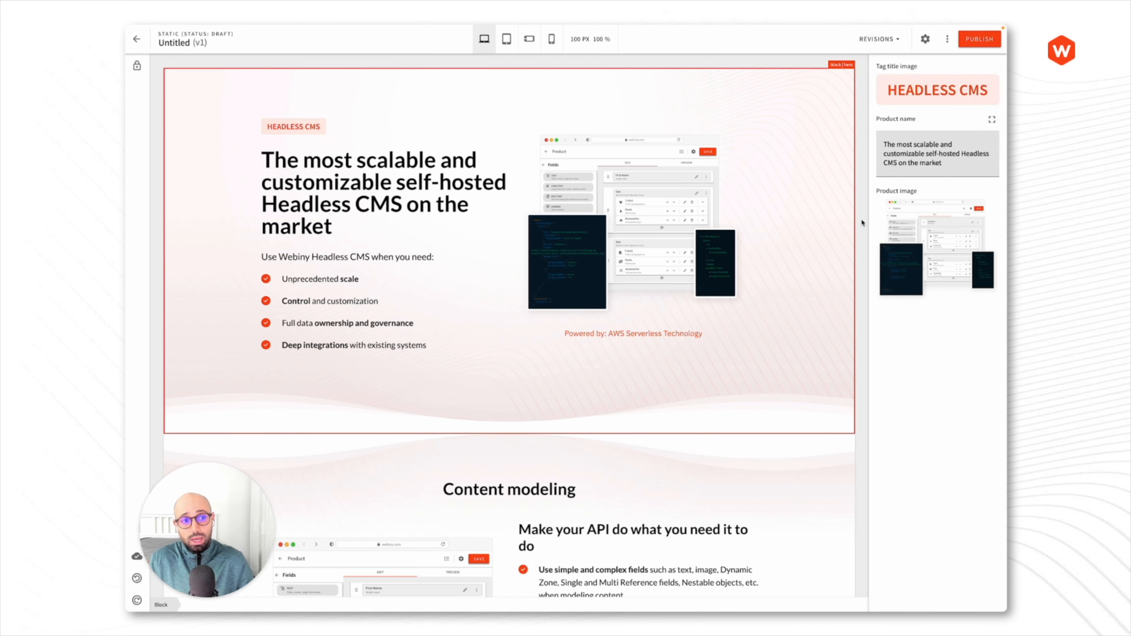
pyautogui.scroll(-4, 823, 289)
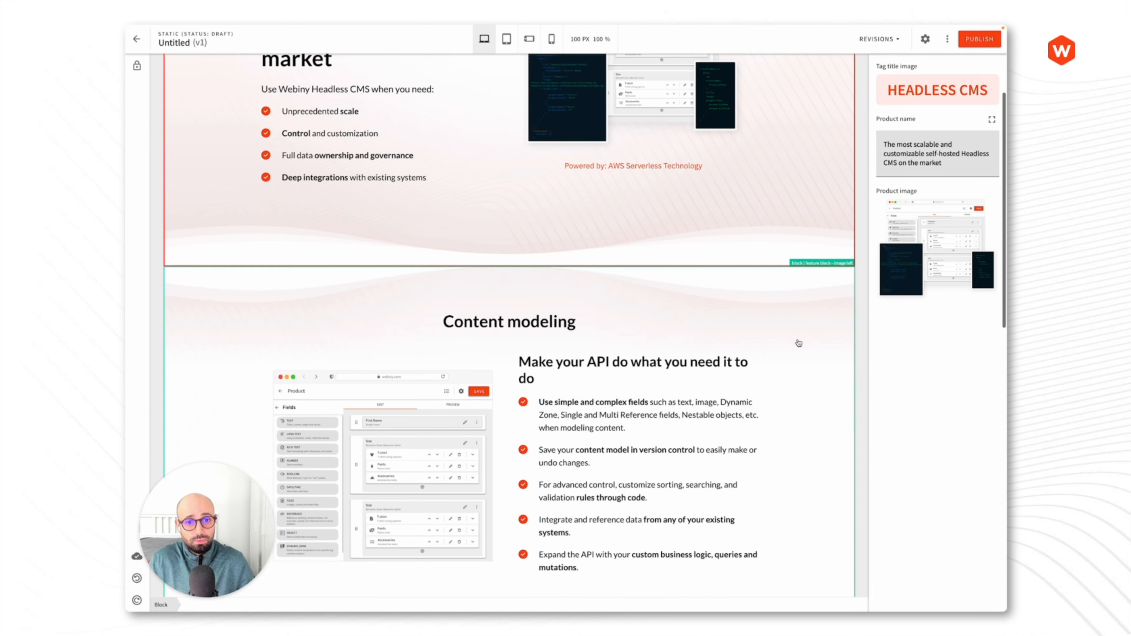
pyautogui.click(798, 346)
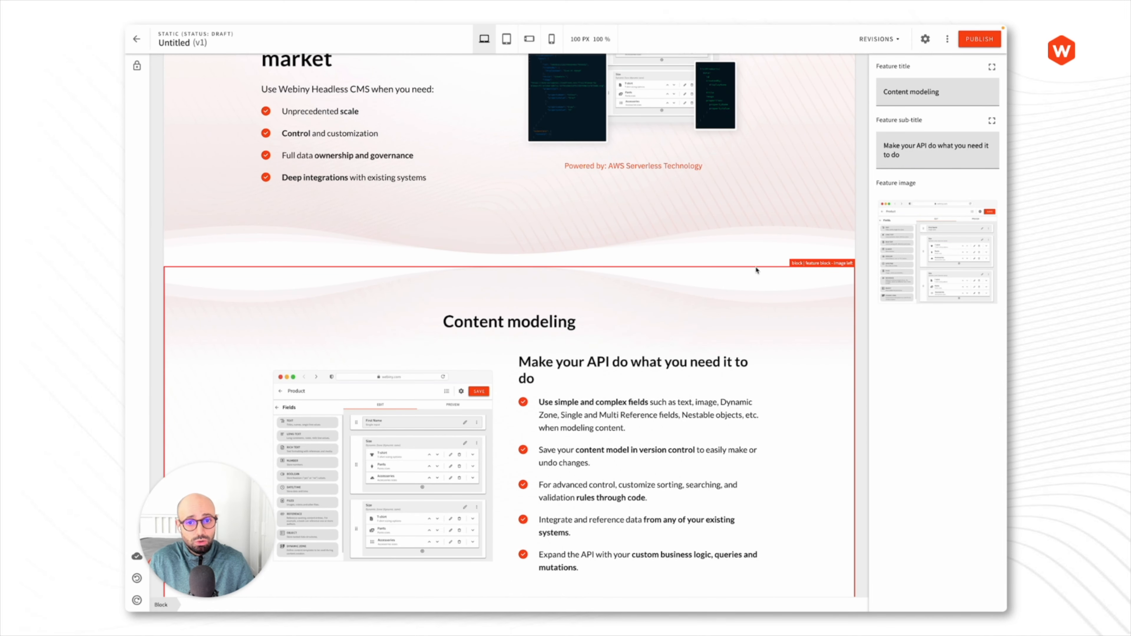
# - Replace the feature title 'Content modeling' with 'Demo feature'
pyautogui.tripleClick(915, 92)
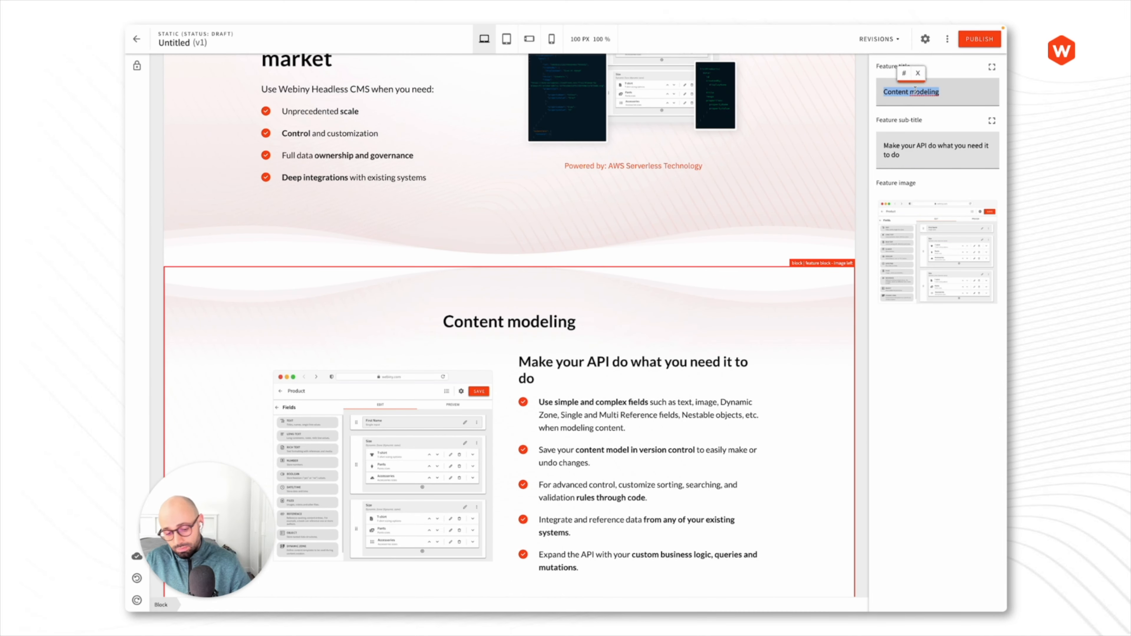
pyautogui.write('Demo feature')
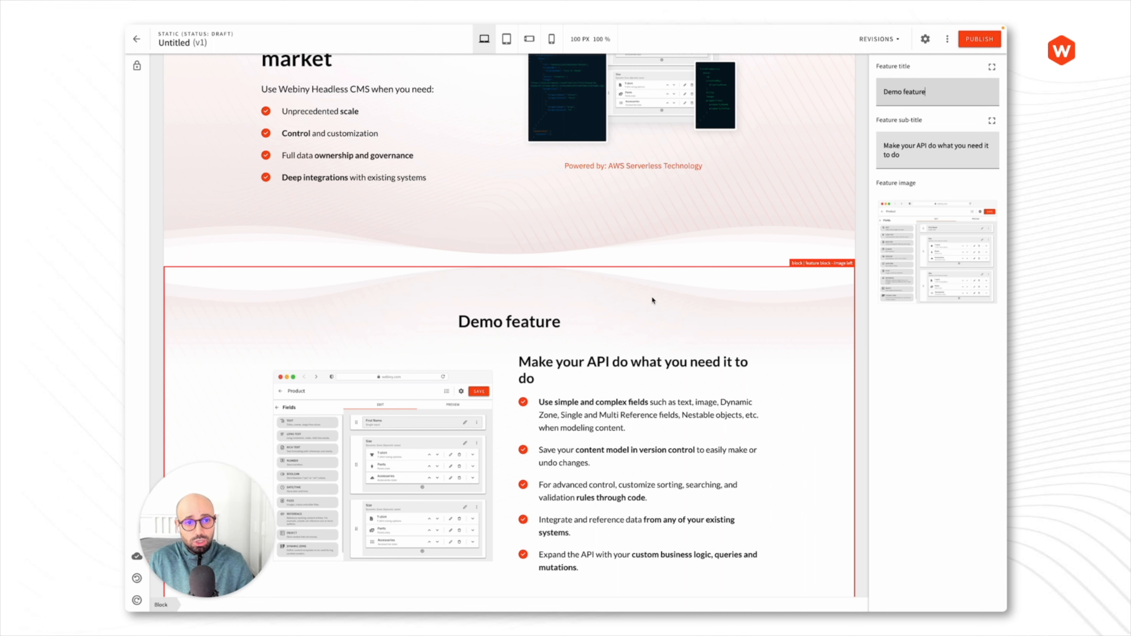
pyautogui.click(860, 290)
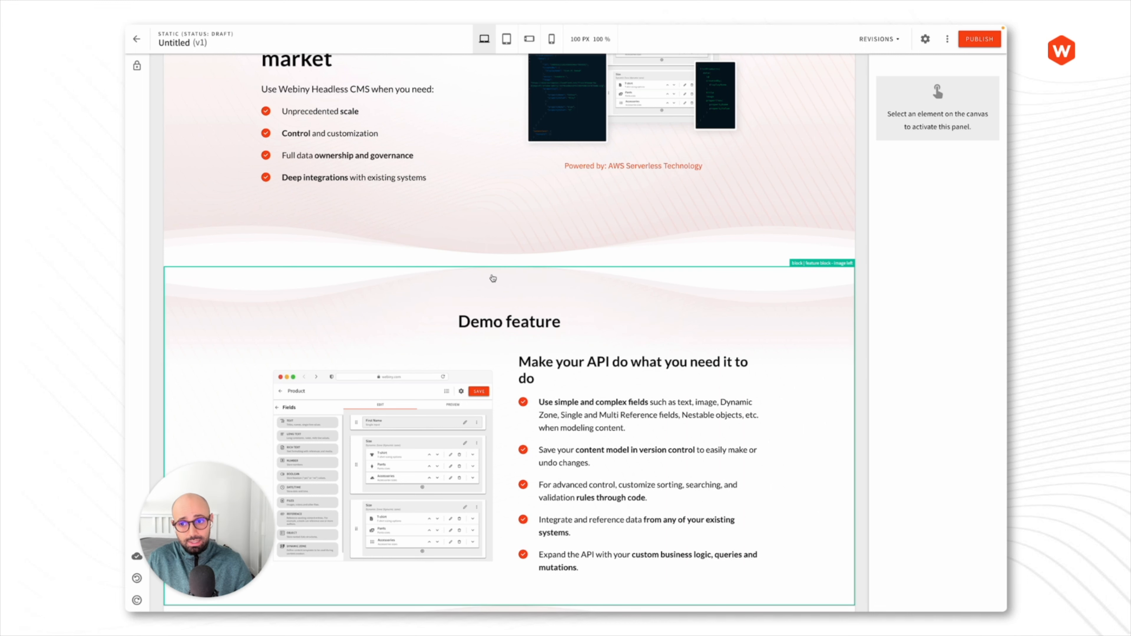
# - Unlink the draft page from the Product page template, confirming in the dialog
pyautogui.click(138, 67)
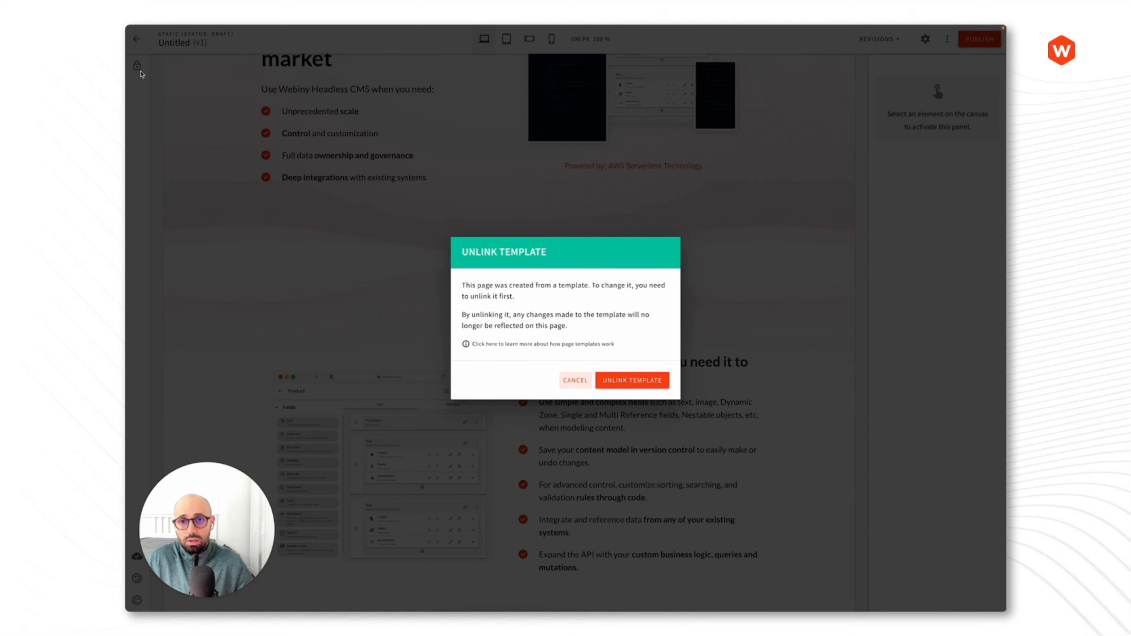
pyautogui.moveTo(464, 253); pyautogui.dragTo(550, 256)
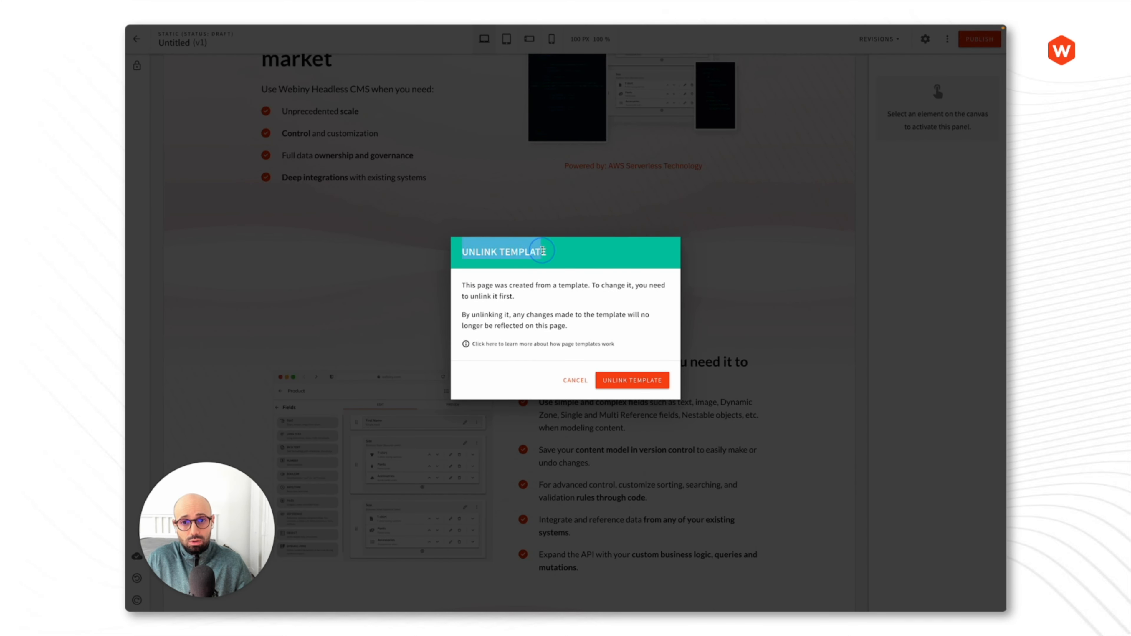
pyautogui.click(551, 257)
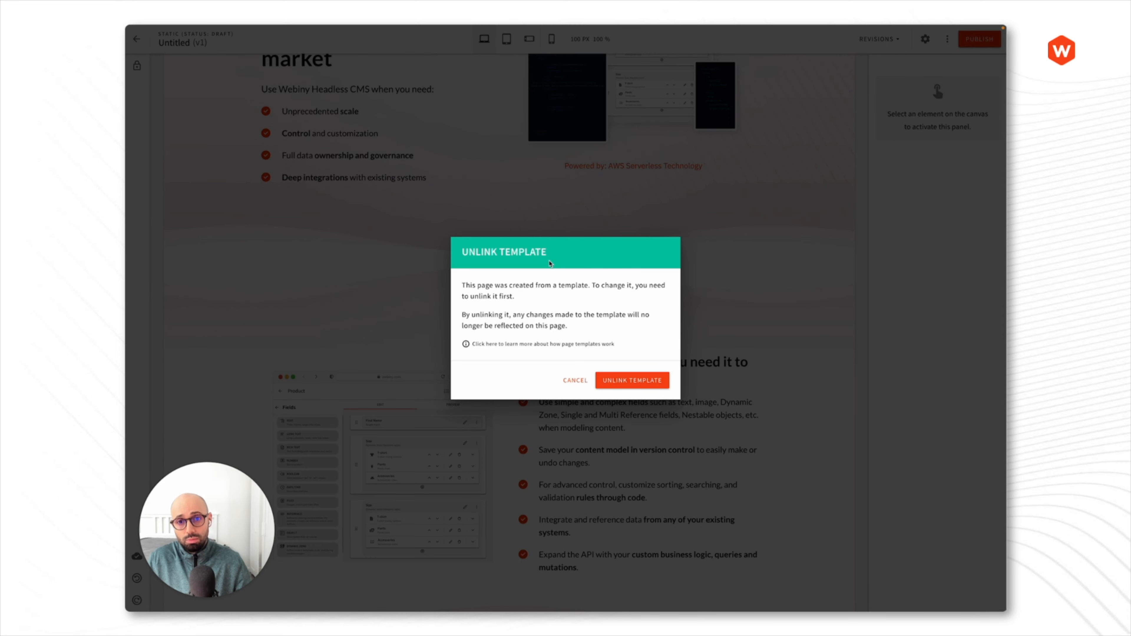
pyautogui.click(637, 380)
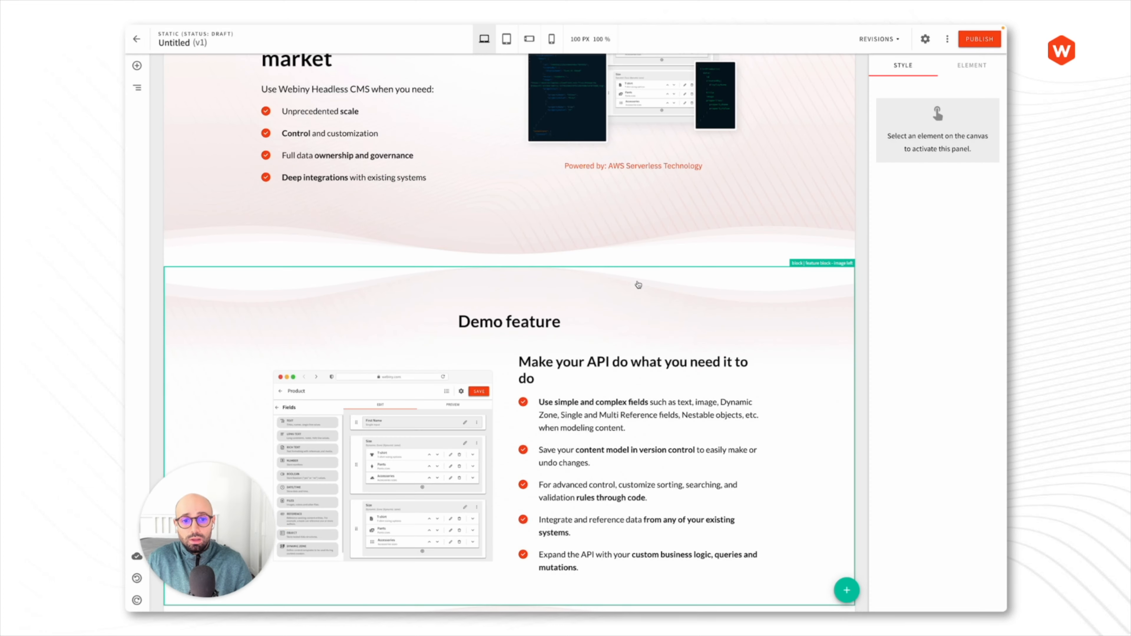
pyautogui.scroll(4, 753, 207)
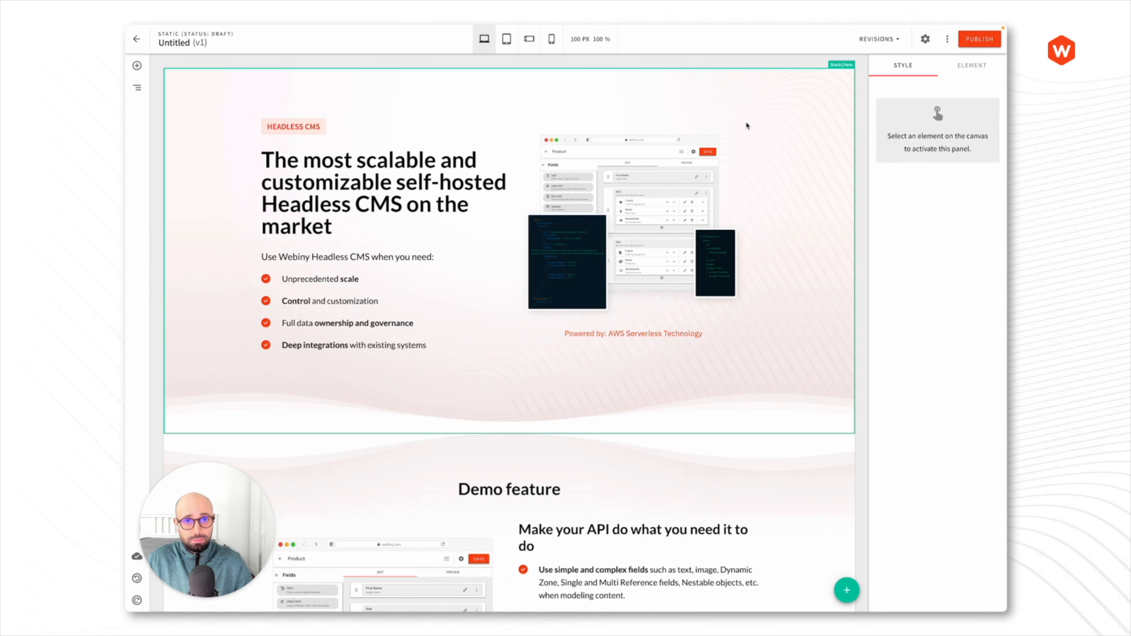
pyautogui.click(138, 68)
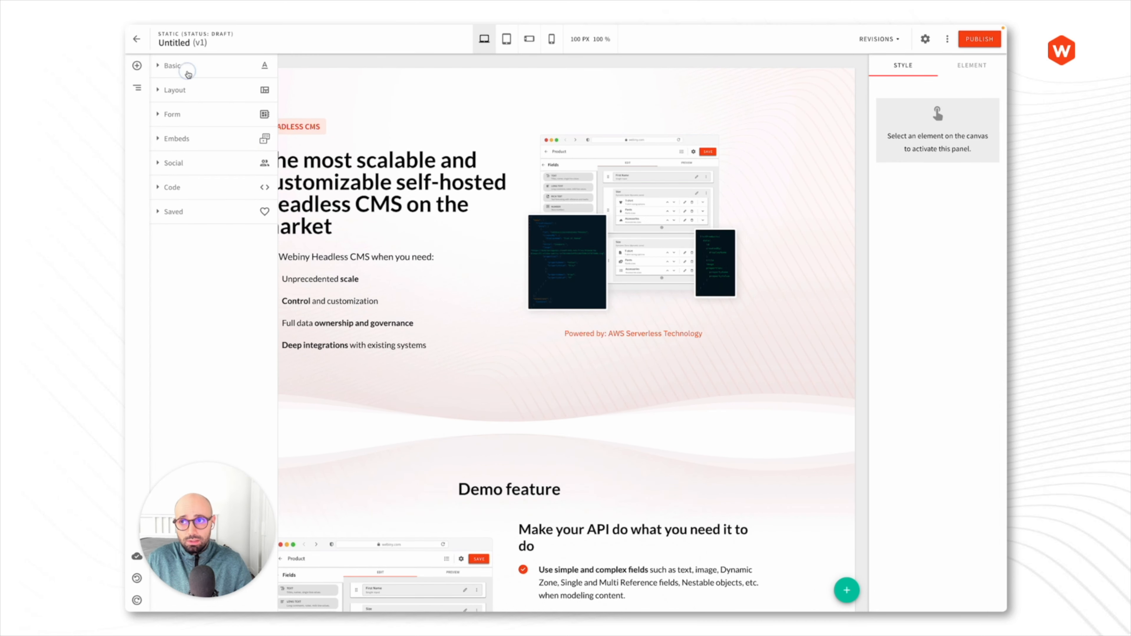
pyautogui.click(183, 66)
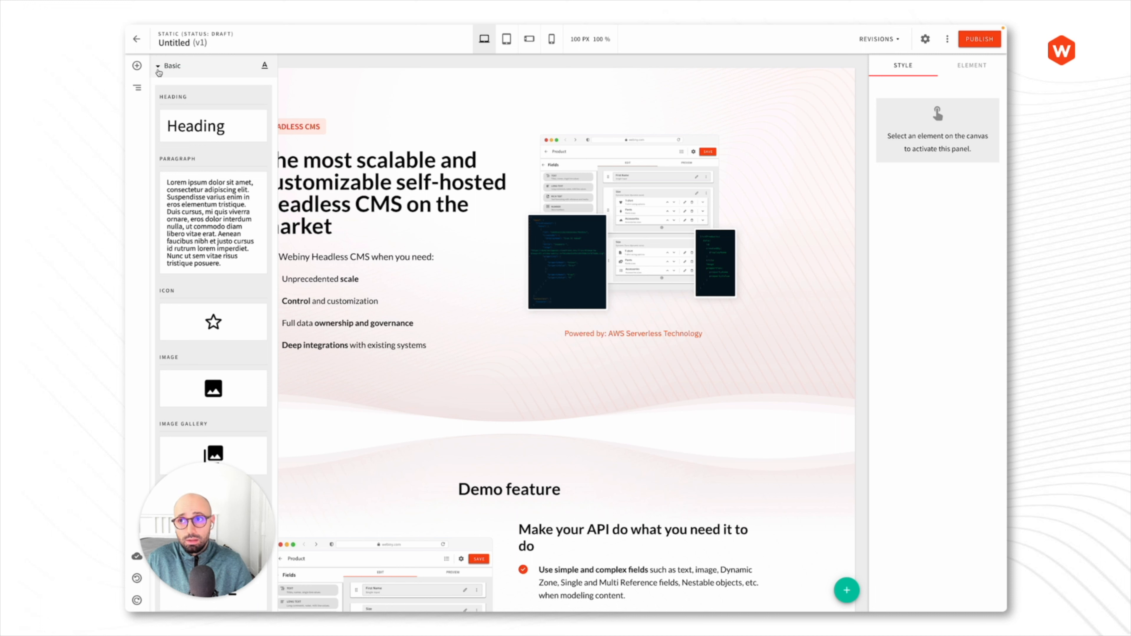
pyautogui.click(137, 65)
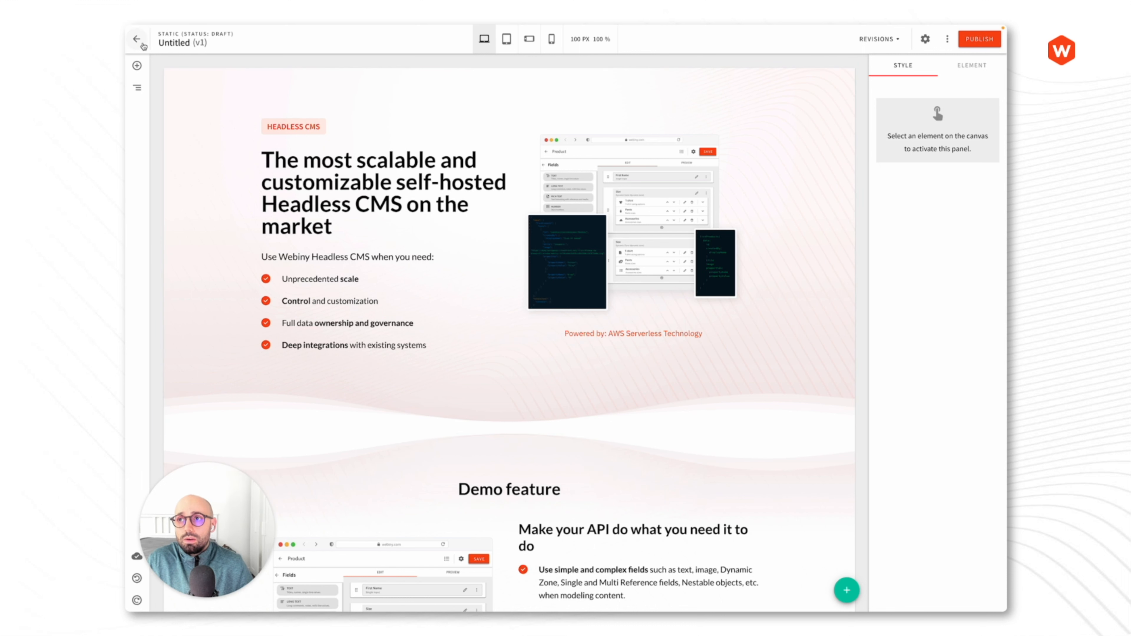
pyautogui.click(137, 39)
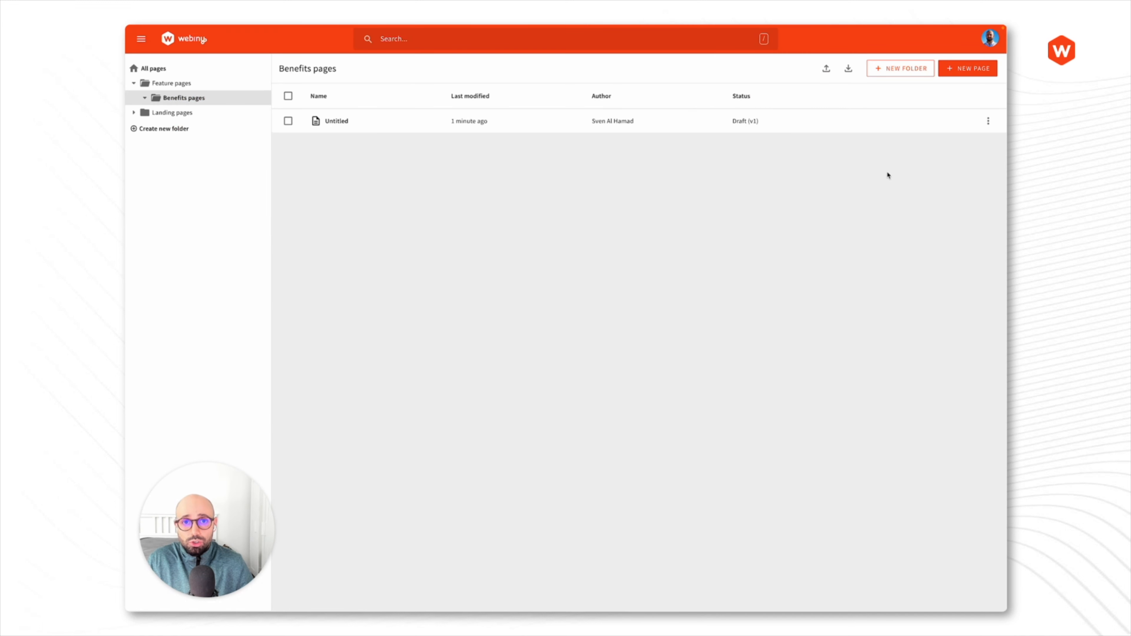
# - Start another page in Benefits pages using the blank page template
pyautogui.click(970, 69)
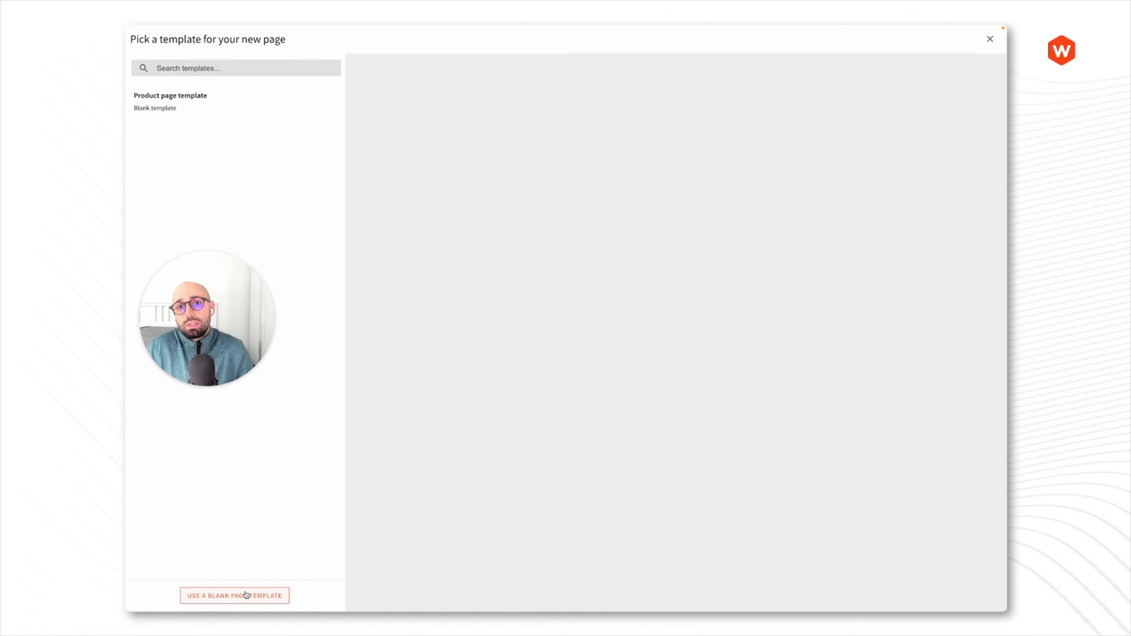
pyautogui.click(274, 595)
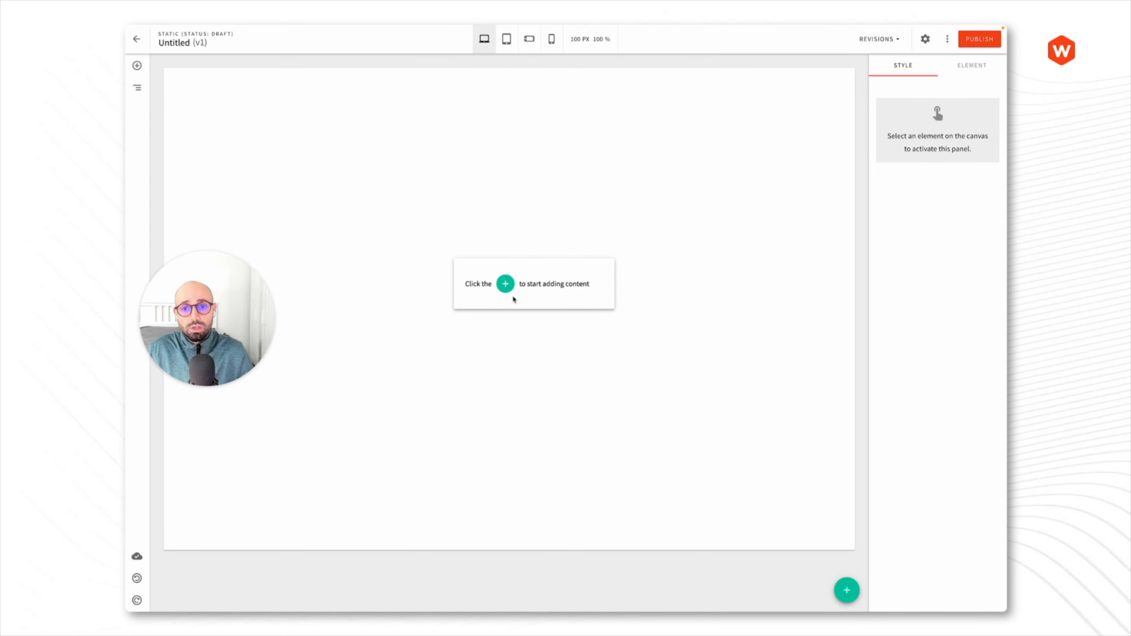
# - Insert an Empty Block onto the page and select its grid
pyautogui.click(505, 288)
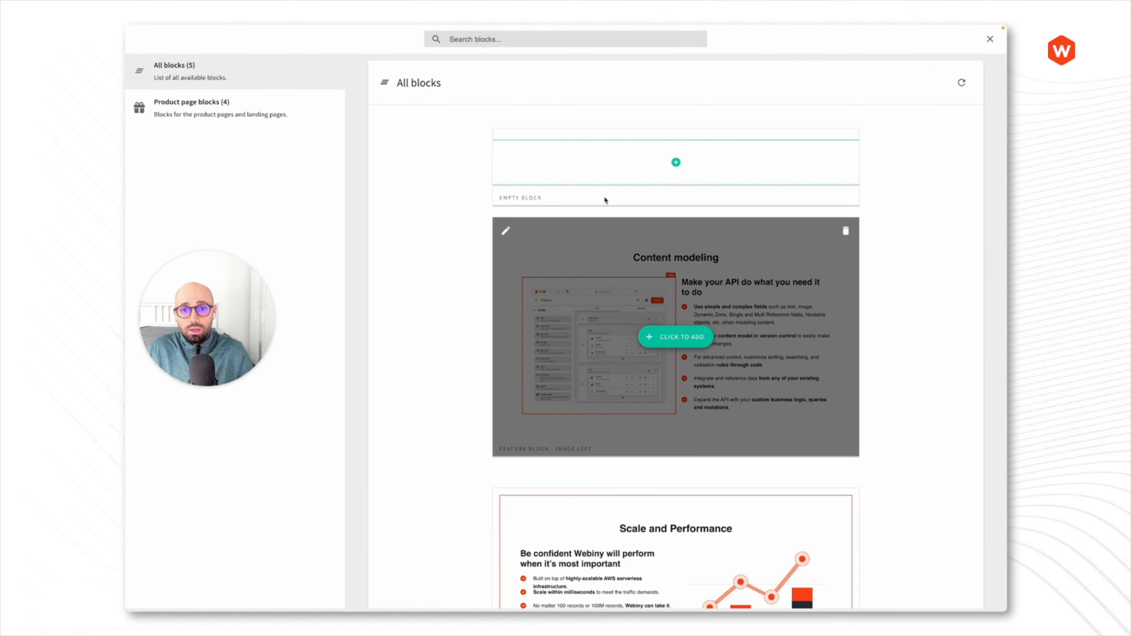
pyautogui.click(663, 168)
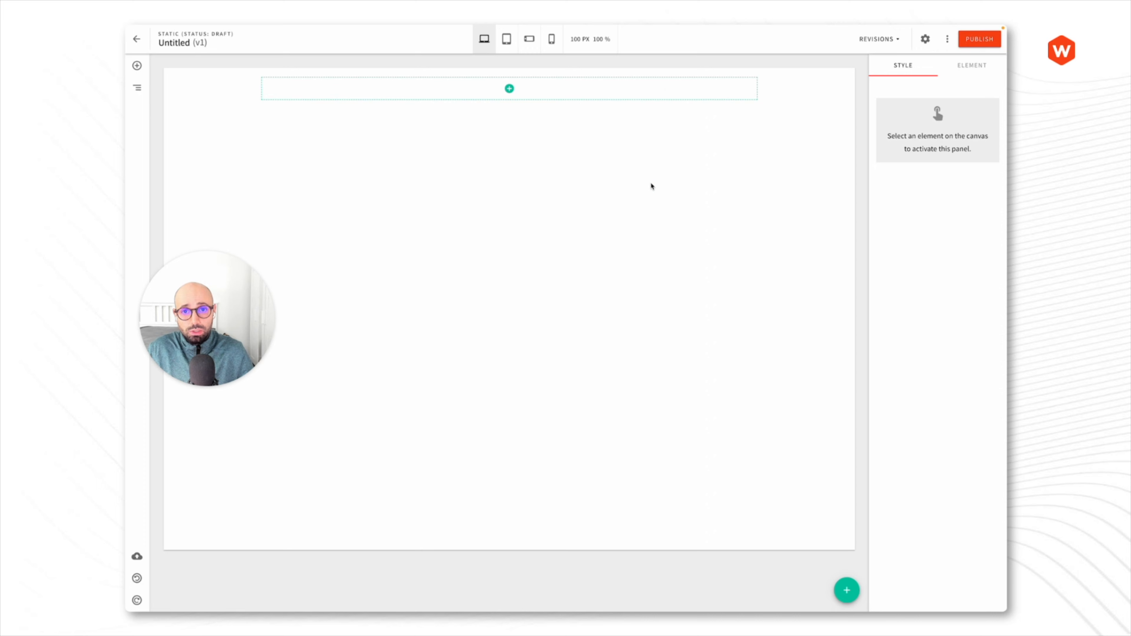
pyautogui.click(554, 99)
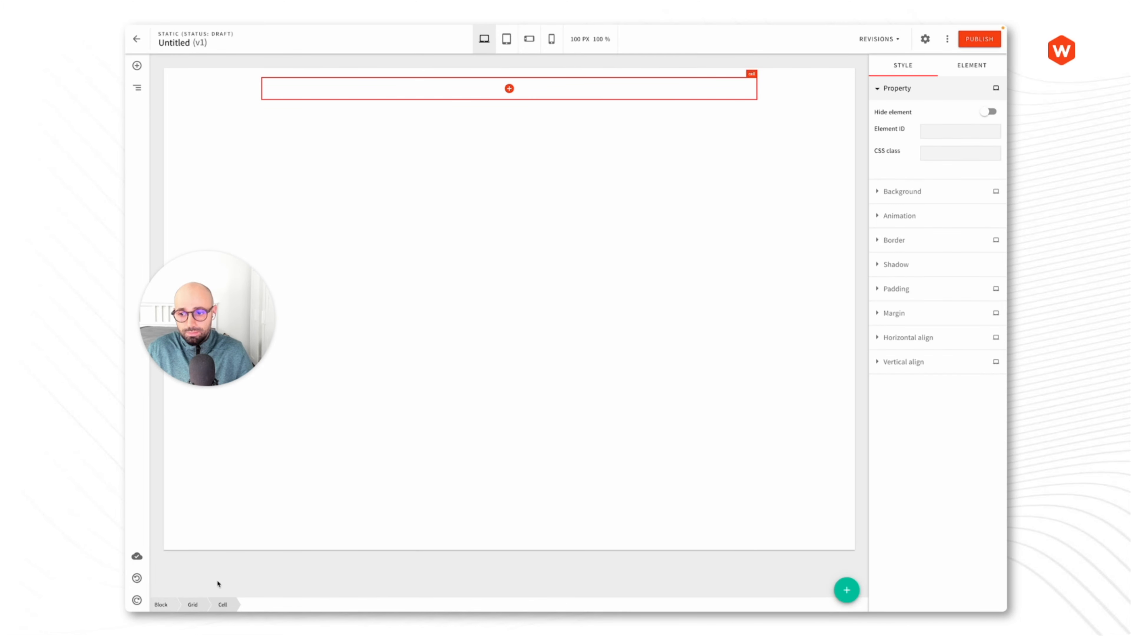
pyautogui.click(193, 605)
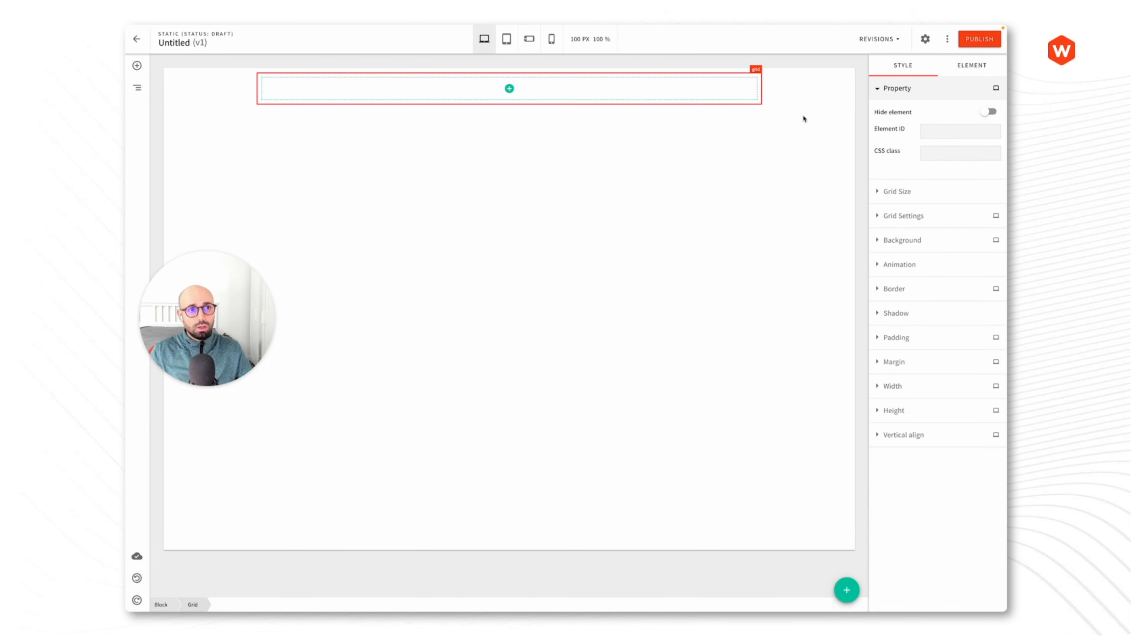
# - Give the grid 3 rows using the three-equal-columns preset
pyautogui.click(900, 89)
pyautogui.click(902, 118)
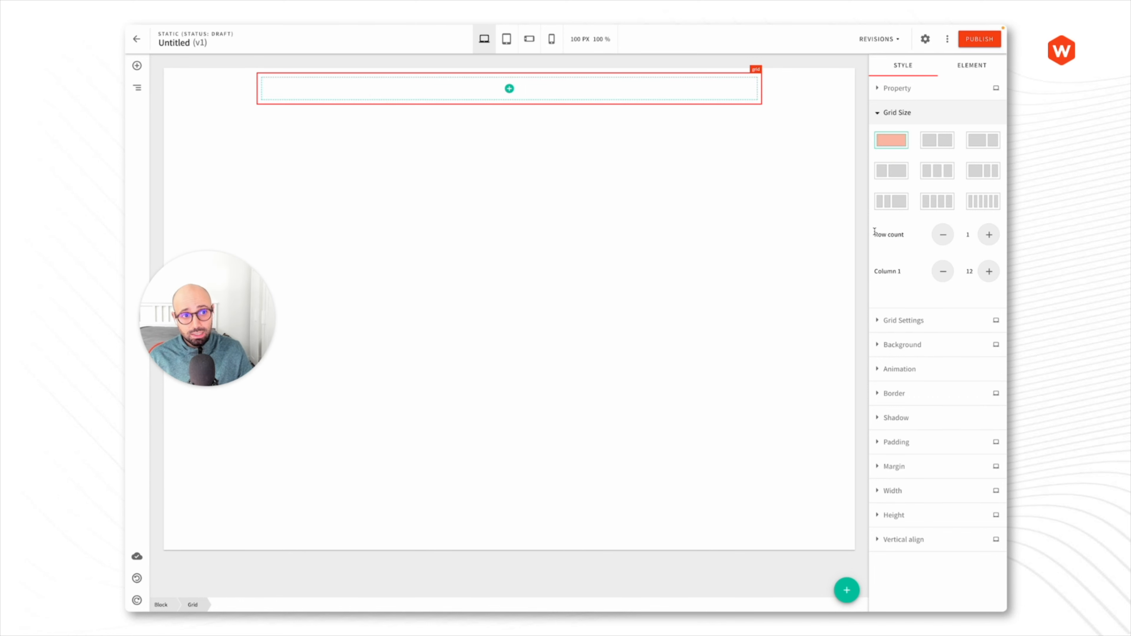
pyautogui.click(988, 234)
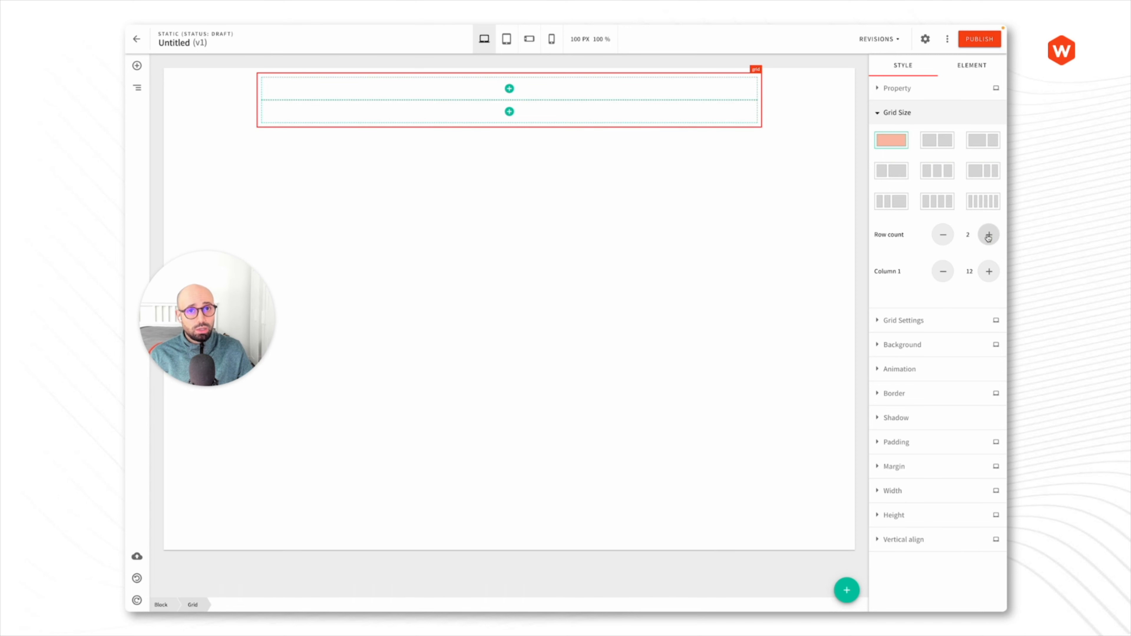
pyautogui.click(988, 235)
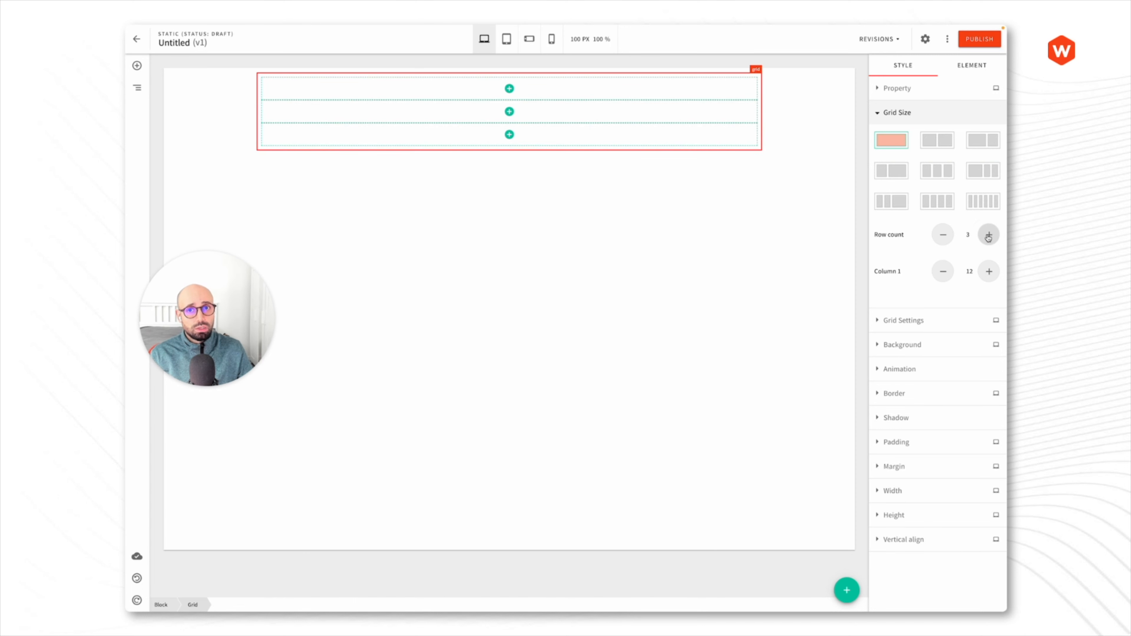
pyautogui.click(951, 174)
# - Set the grid's column widths to 2, 5 and 5
pyautogui.click(943, 272)
pyautogui.click(943, 271)
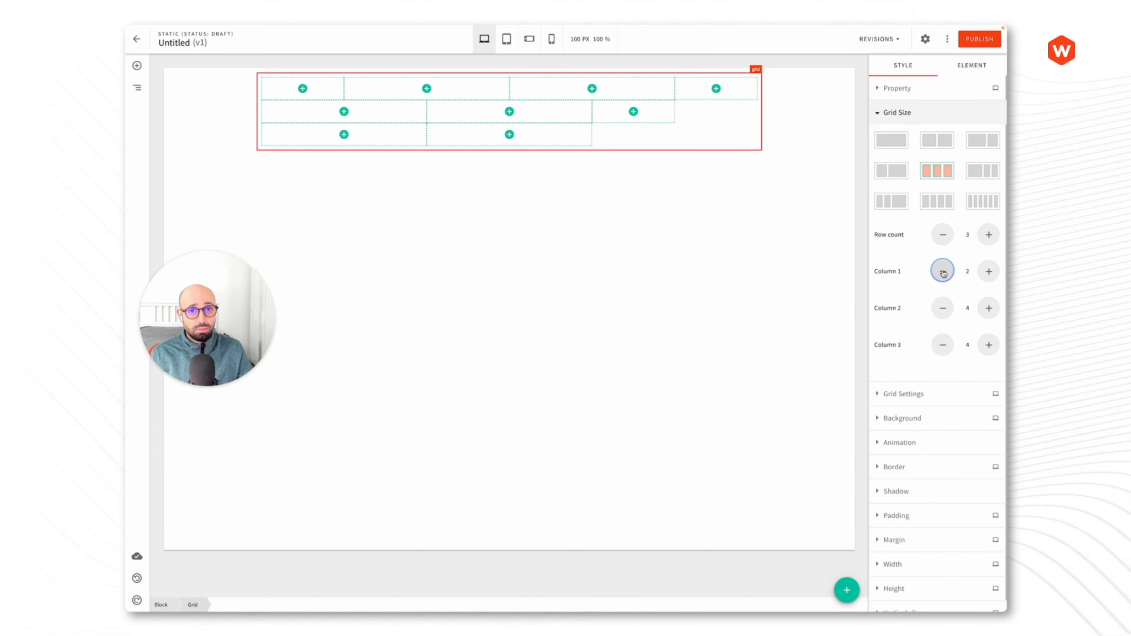
pyautogui.click(988, 272)
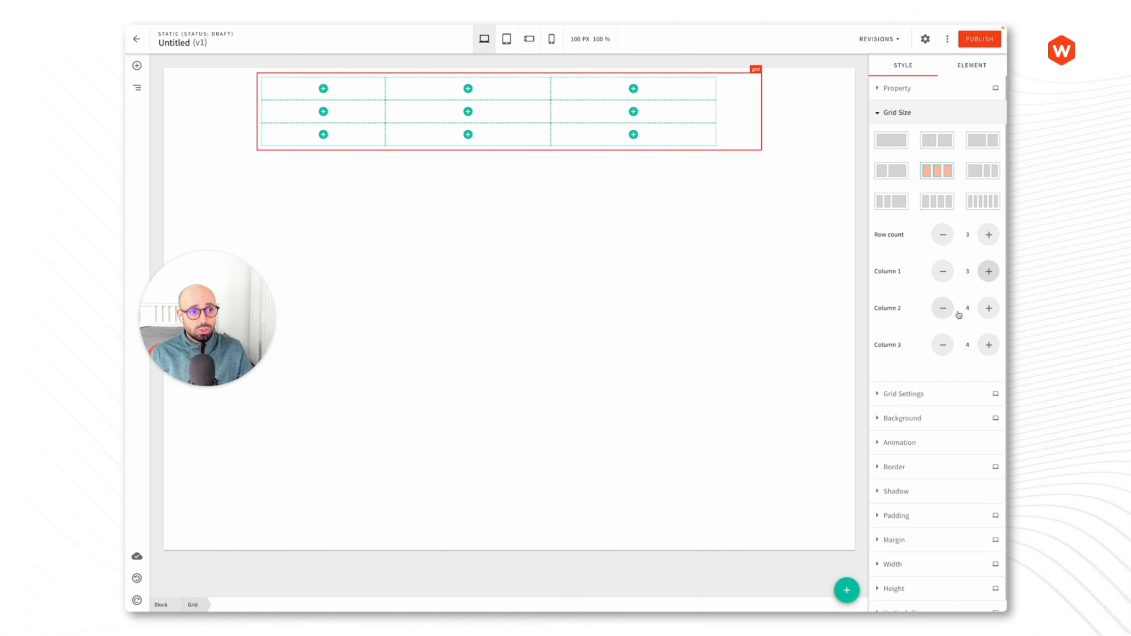
pyautogui.click(988, 310)
pyautogui.click(988, 344)
pyautogui.click(943, 271)
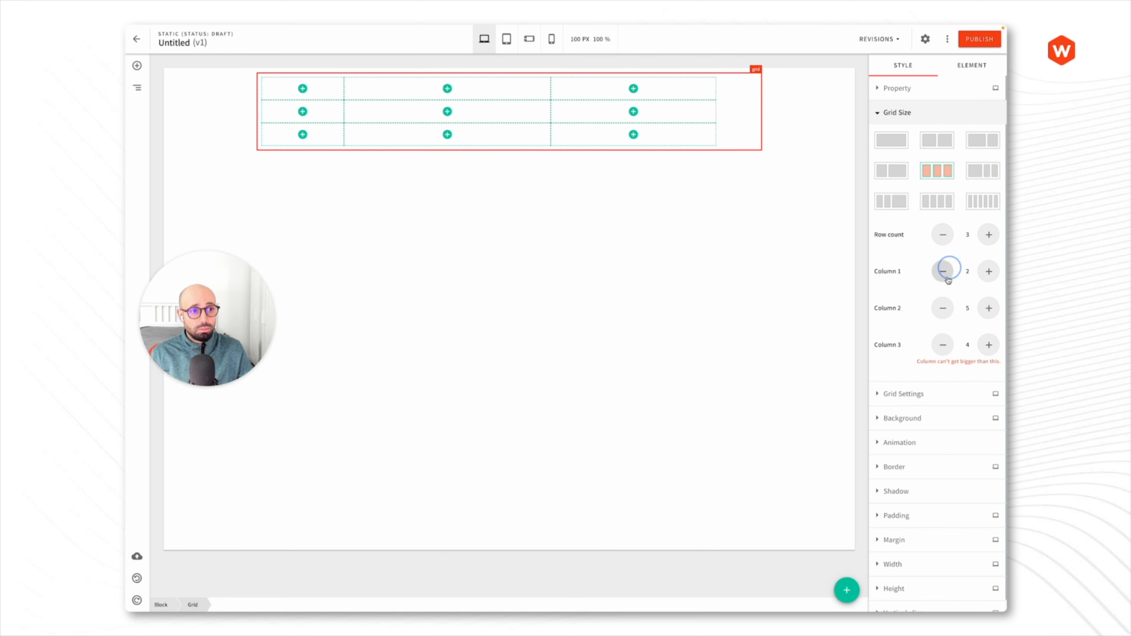
pyautogui.click(989, 345)
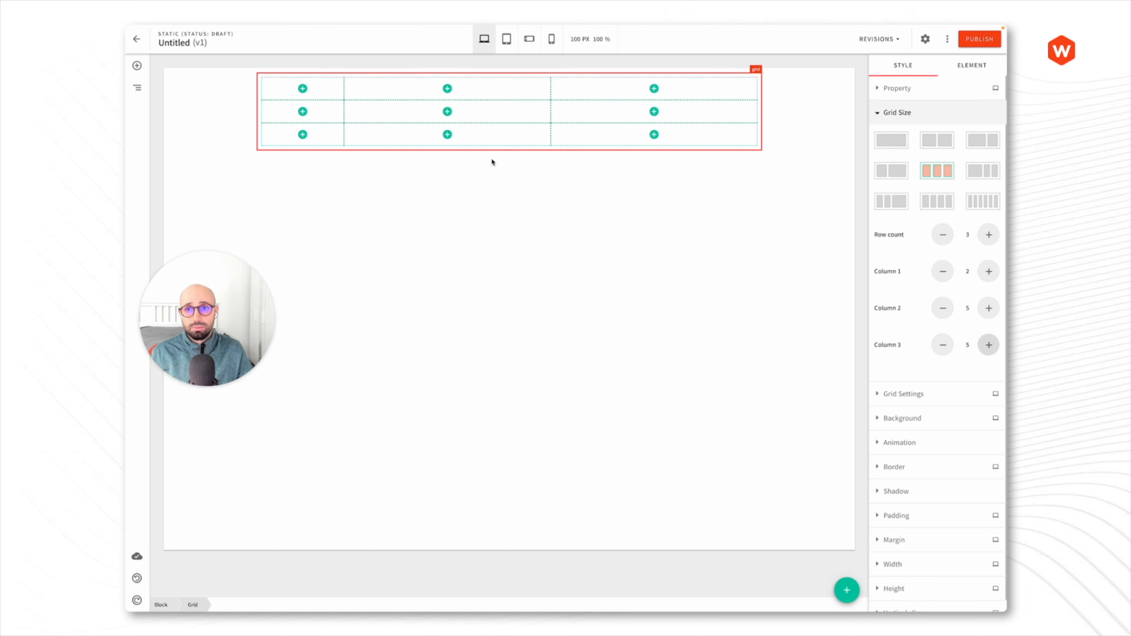
pyautogui.click(897, 114)
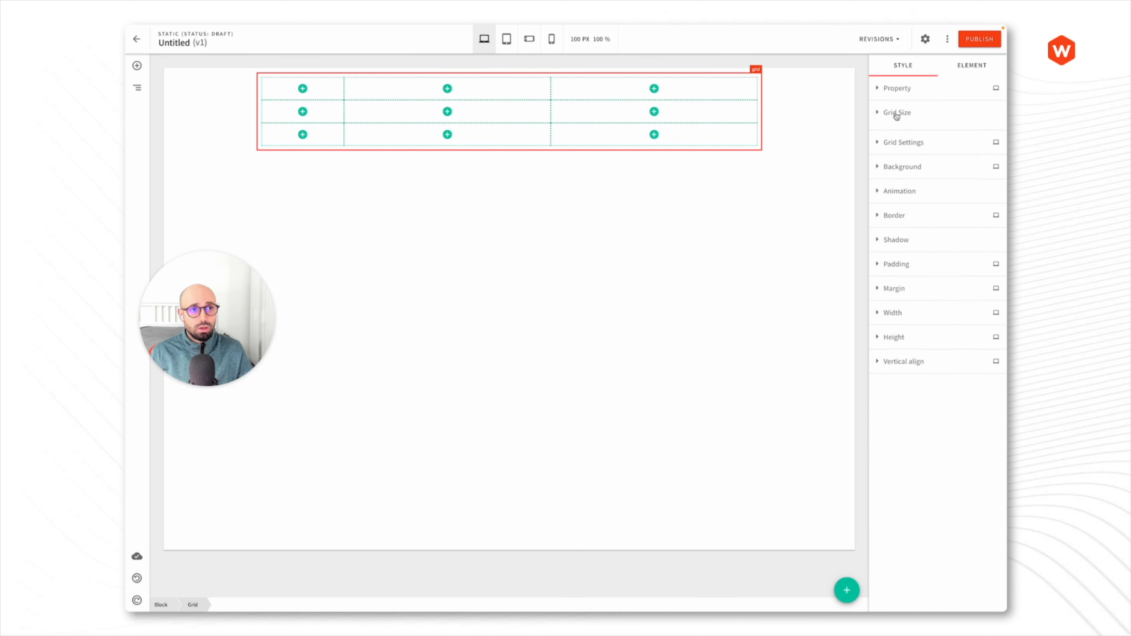
# - Enter 25 as both the Column gap and the Row gap in Grid Settings
pyautogui.click(904, 142)
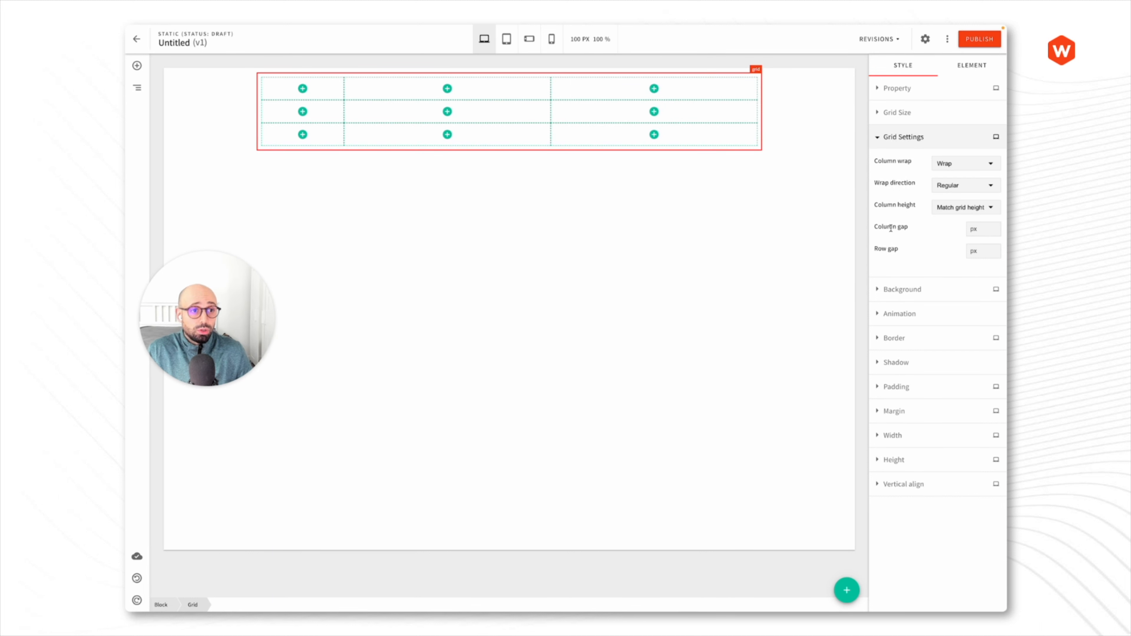
pyautogui.click(982, 229)
pyautogui.write('25')
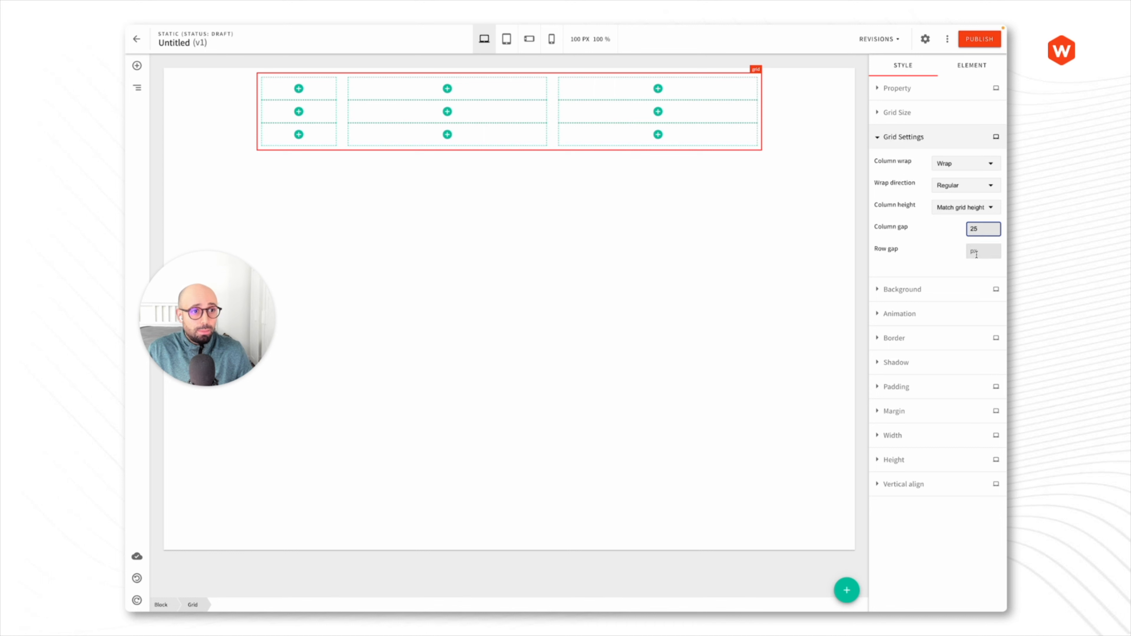
pyautogui.click(982, 251)
pyautogui.write('25')
pyautogui.click(917, 258)
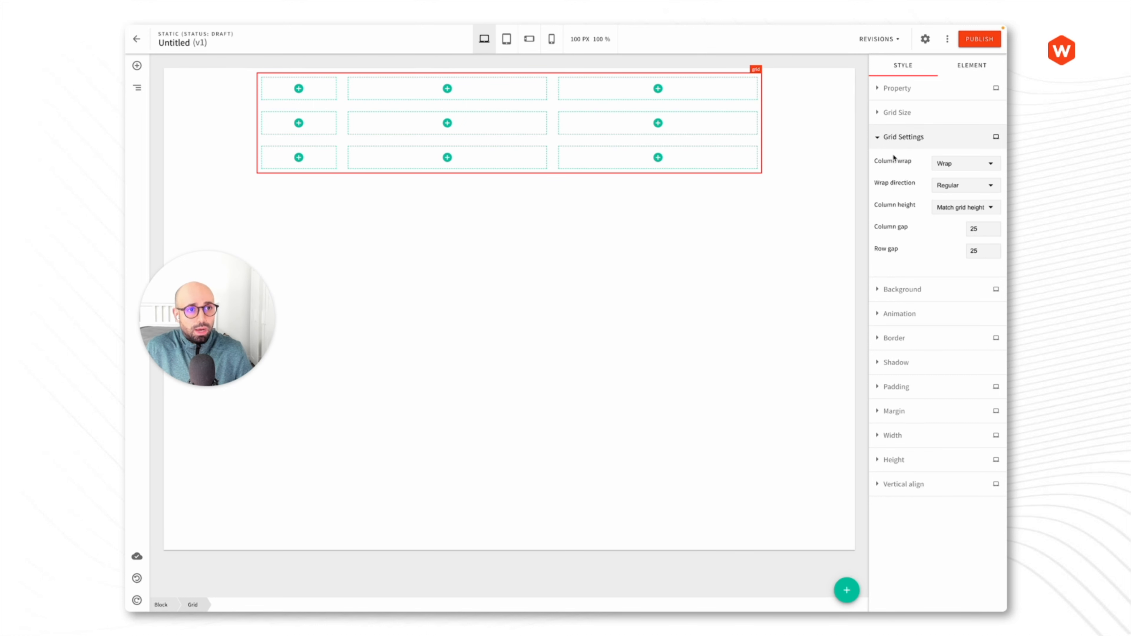
pyautogui.click(903, 132)
pyautogui.click(903, 116)
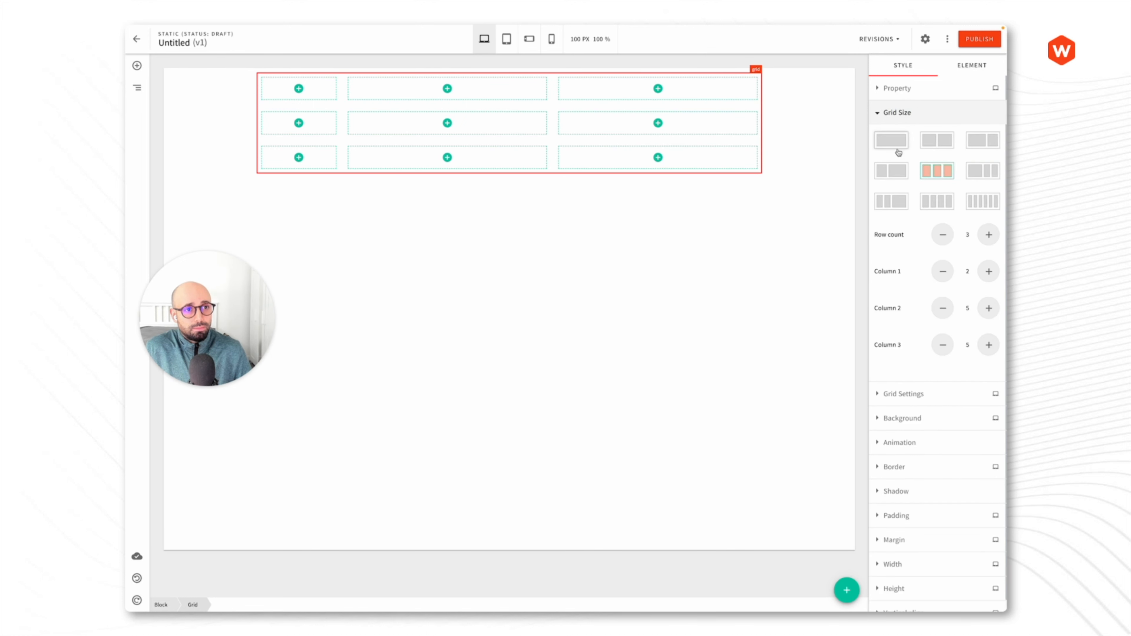
# - Switch the grid to a single-column preset with one row
pyautogui.click(895, 145)
pyautogui.click(945, 237)
pyautogui.click(944, 237)
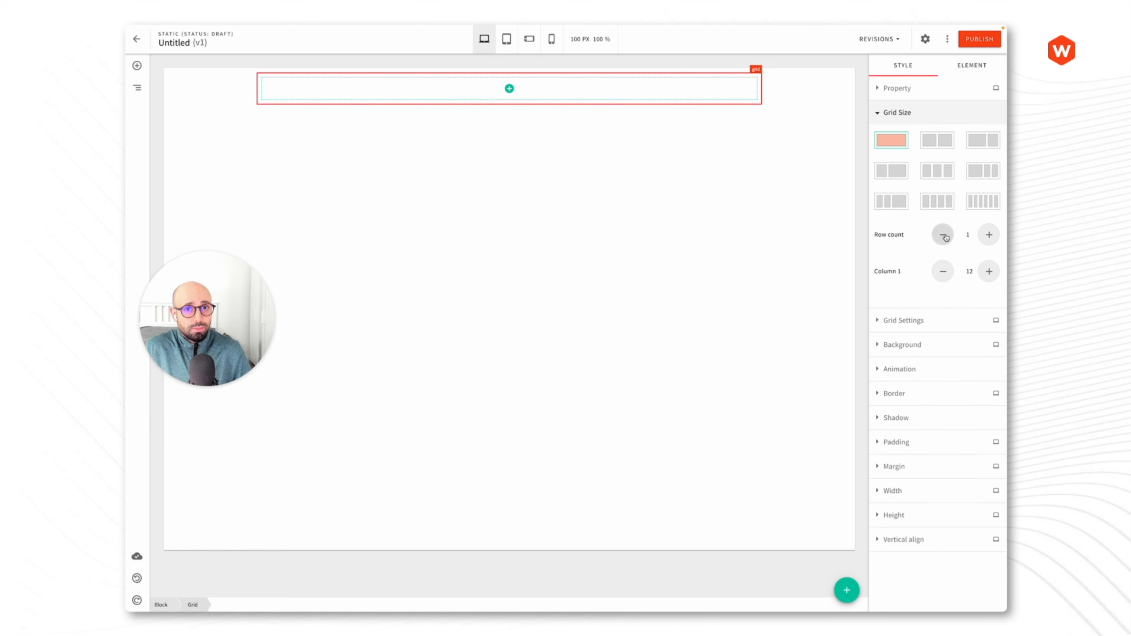
pyautogui.click(908, 110)
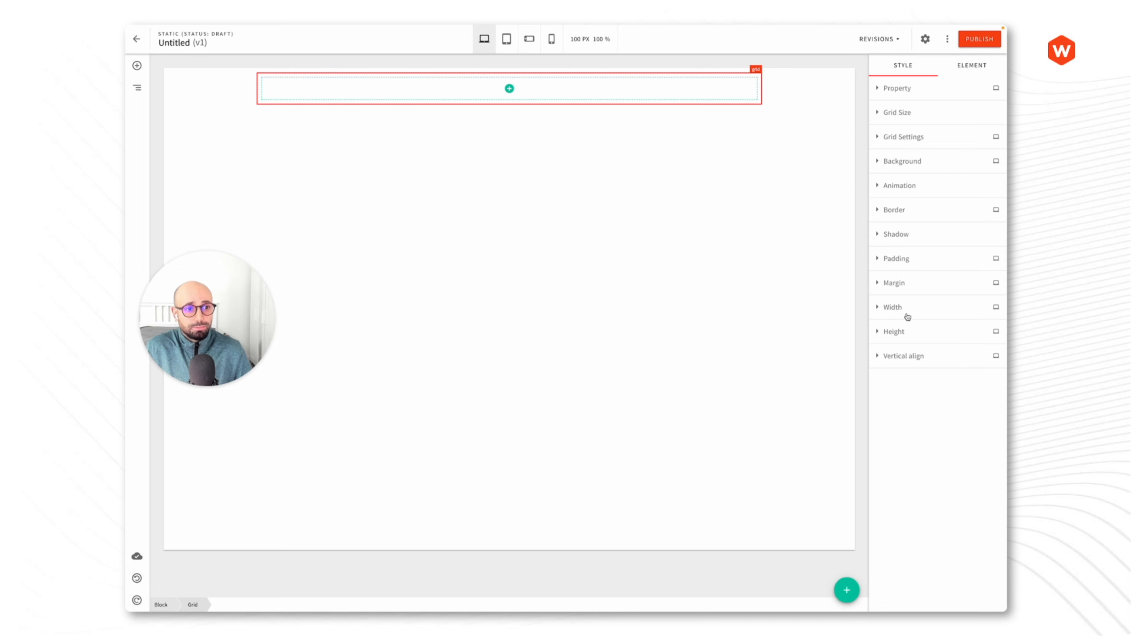
# - Set the grid height to 500 px
pyautogui.click(909, 331)
pyautogui.click(989, 358)
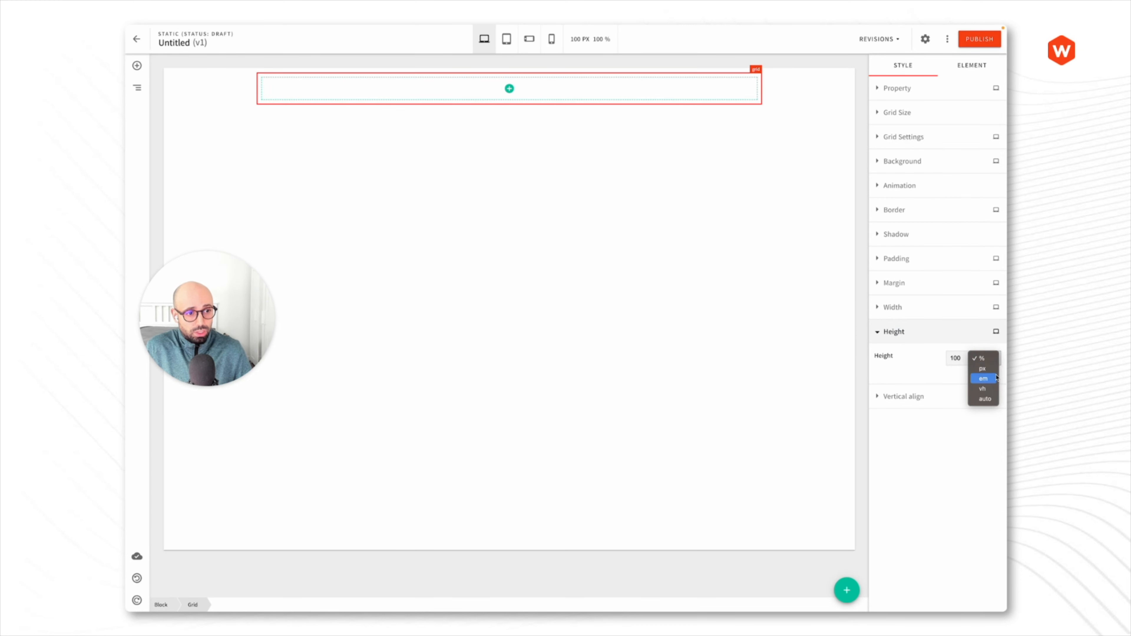
pyautogui.click(982, 368)
pyautogui.doubleClick(956, 359)
pyautogui.write('500')
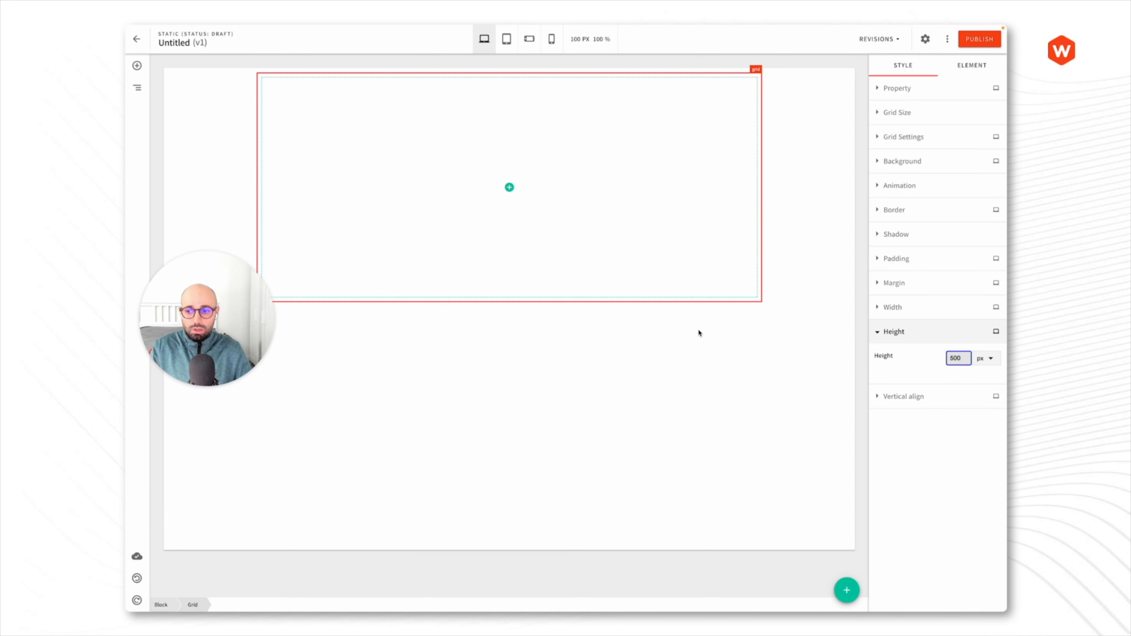
# - Insert a nested Layout grid into the tall cell
pyautogui.click(584, 210)
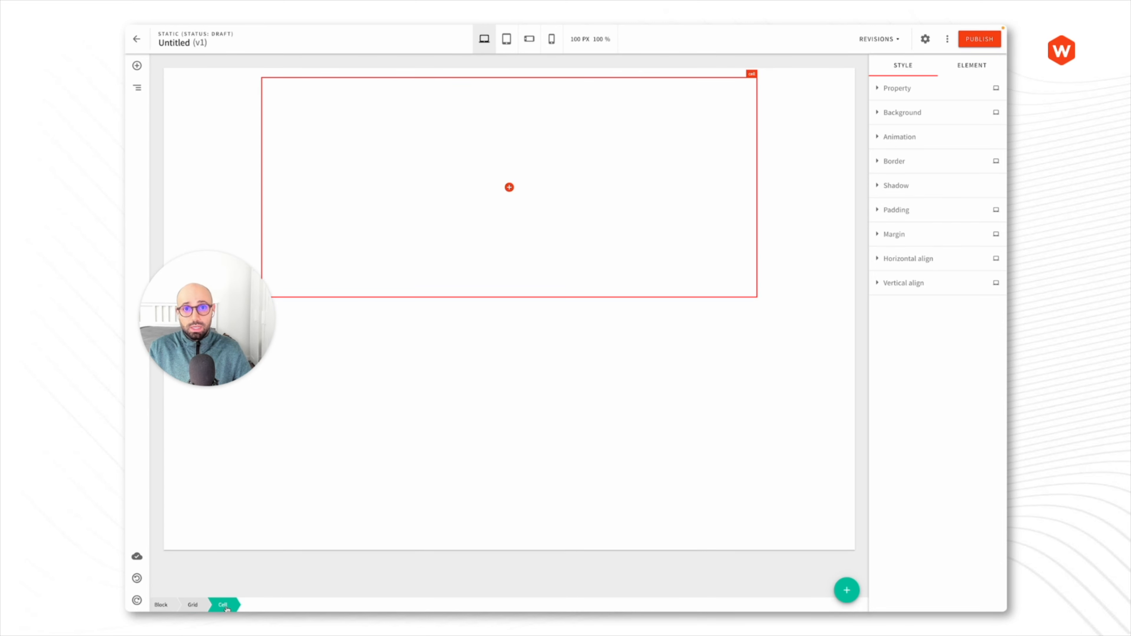
pyautogui.click(510, 187)
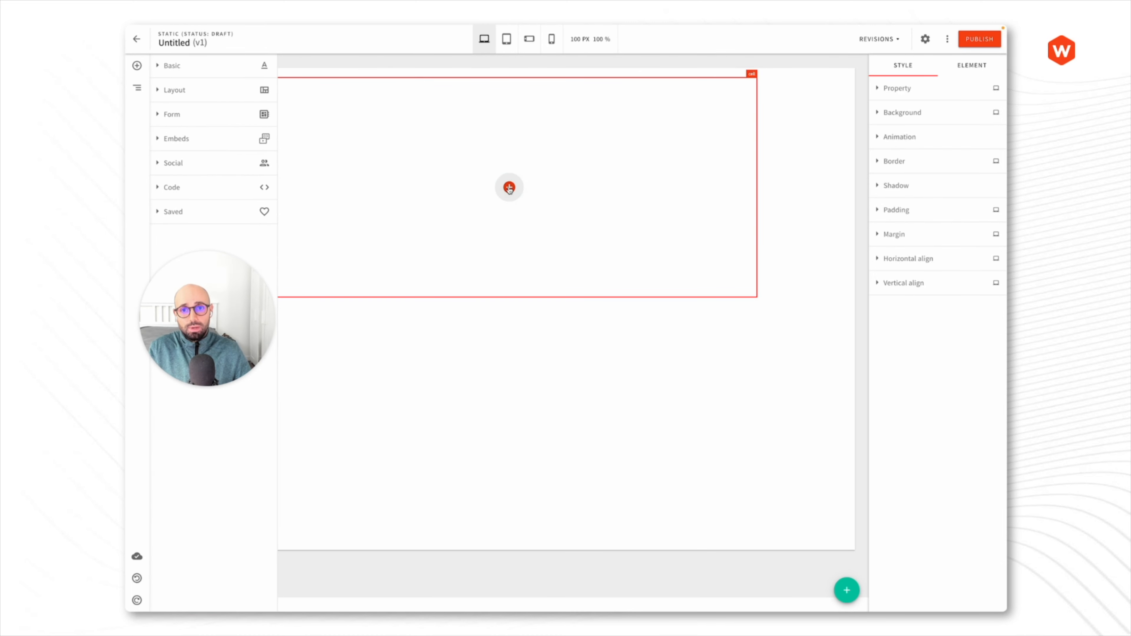
pyautogui.click(183, 90)
pyautogui.click(214, 152)
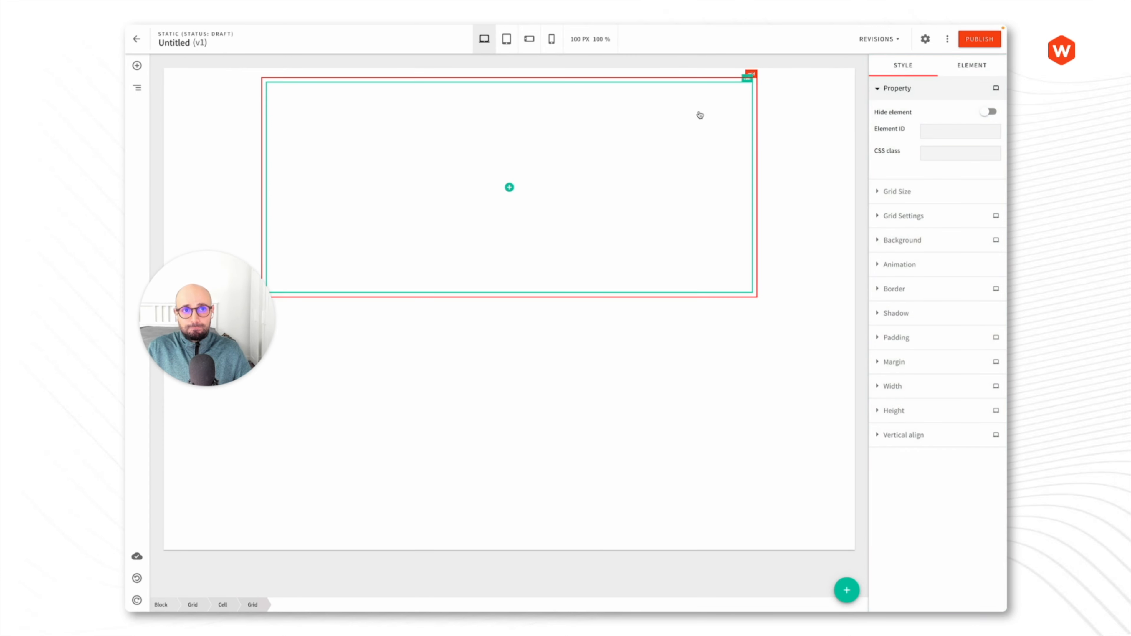
# - Size the nested grid to 100 px wide and 100 px tall
pyautogui.click(917, 389)
pyautogui.doubleClick(954, 412)
pyautogui.write('100')
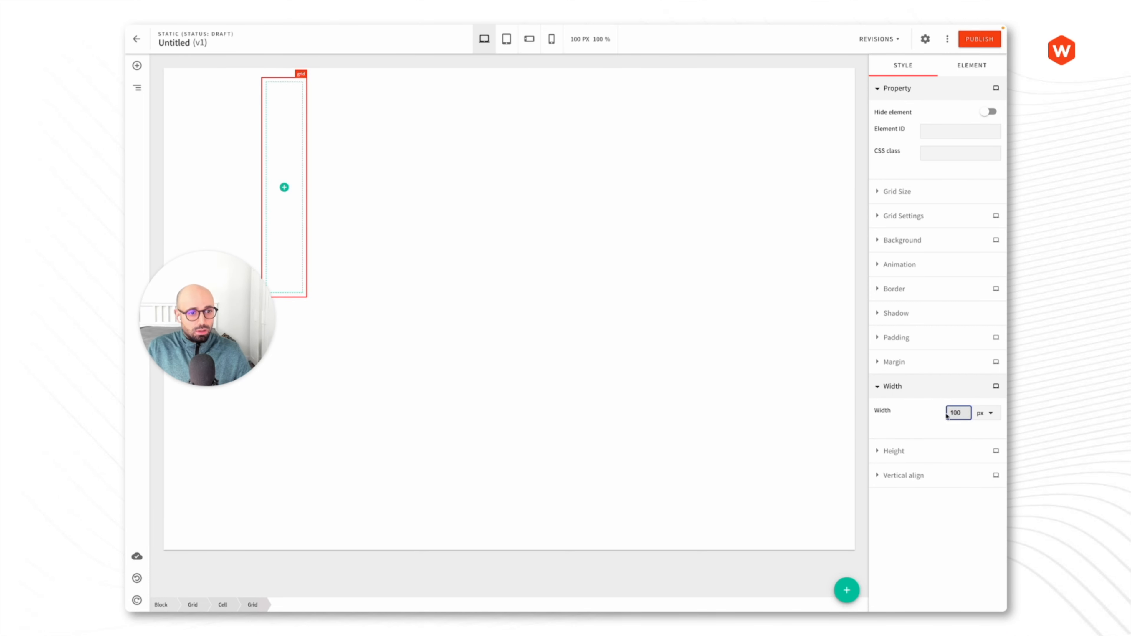
pyautogui.click(922, 452)
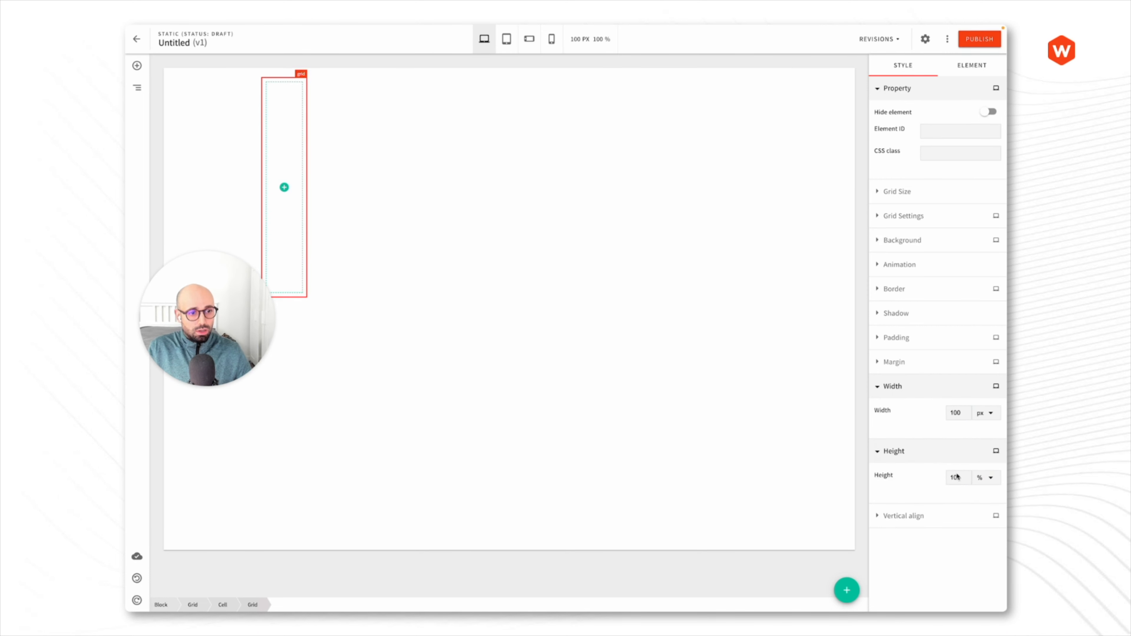
pyautogui.click(987, 479)
pyautogui.click(983, 488)
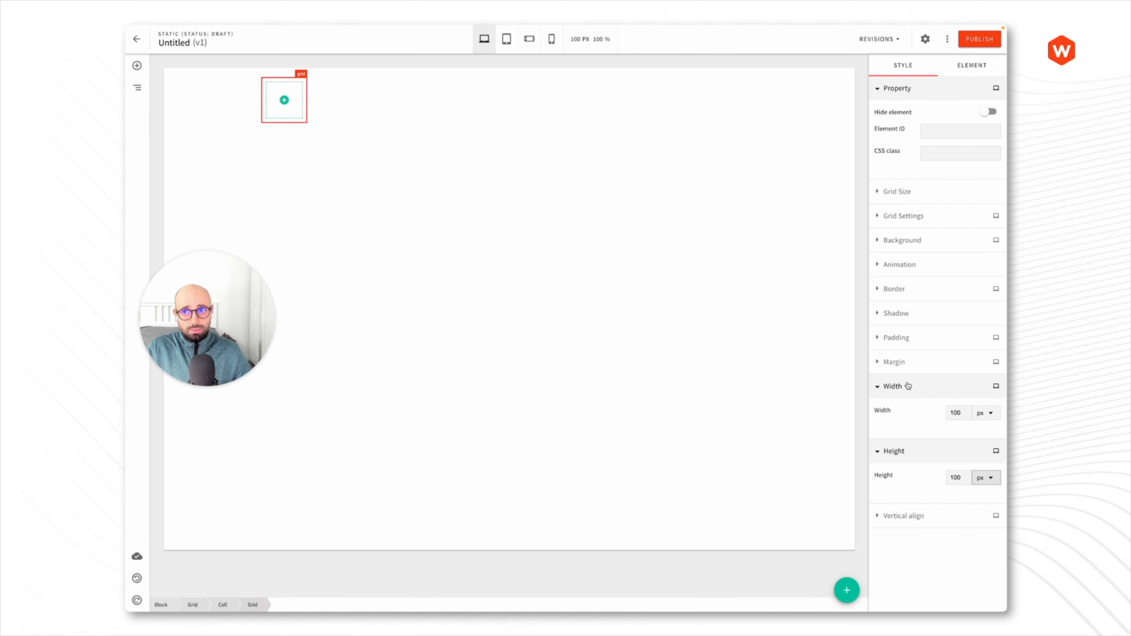
pyautogui.click(906, 450)
pyautogui.click(910, 386)
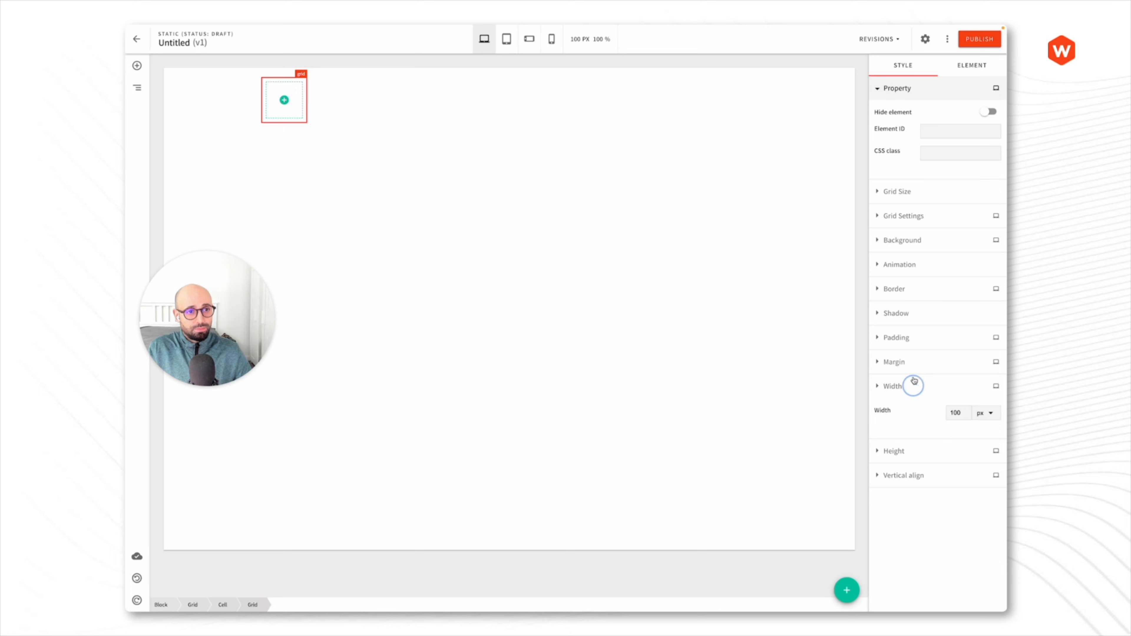
# - Give the nested grid a teal background colour
pyautogui.click(913, 240)
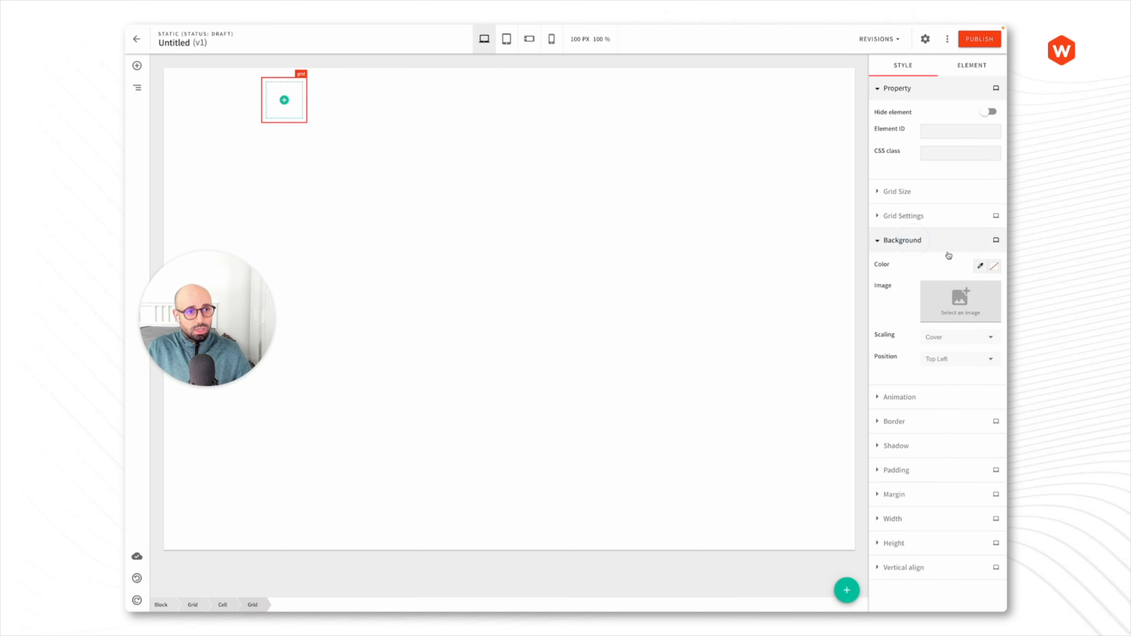
pyautogui.click(982, 267)
pyautogui.click(931, 271)
pyautogui.click(912, 249)
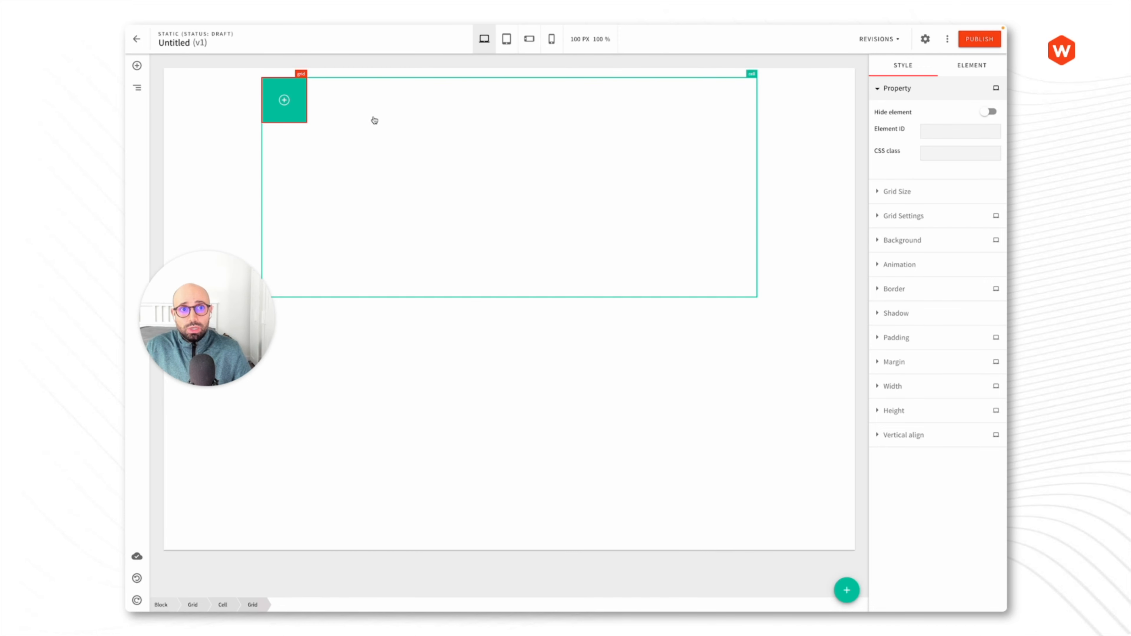
# - Set the tall cell's horizontal align to right and vertical align to bottom
pyautogui.click(732, 101)
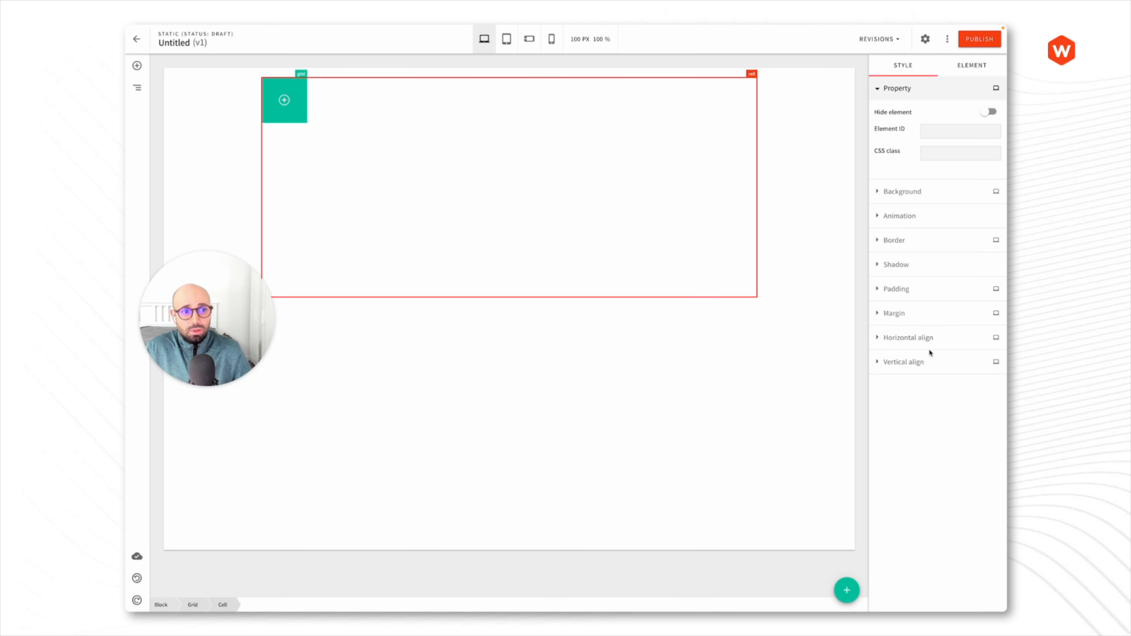
pyautogui.click(924, 362)
pyautogui.click(920, 344)
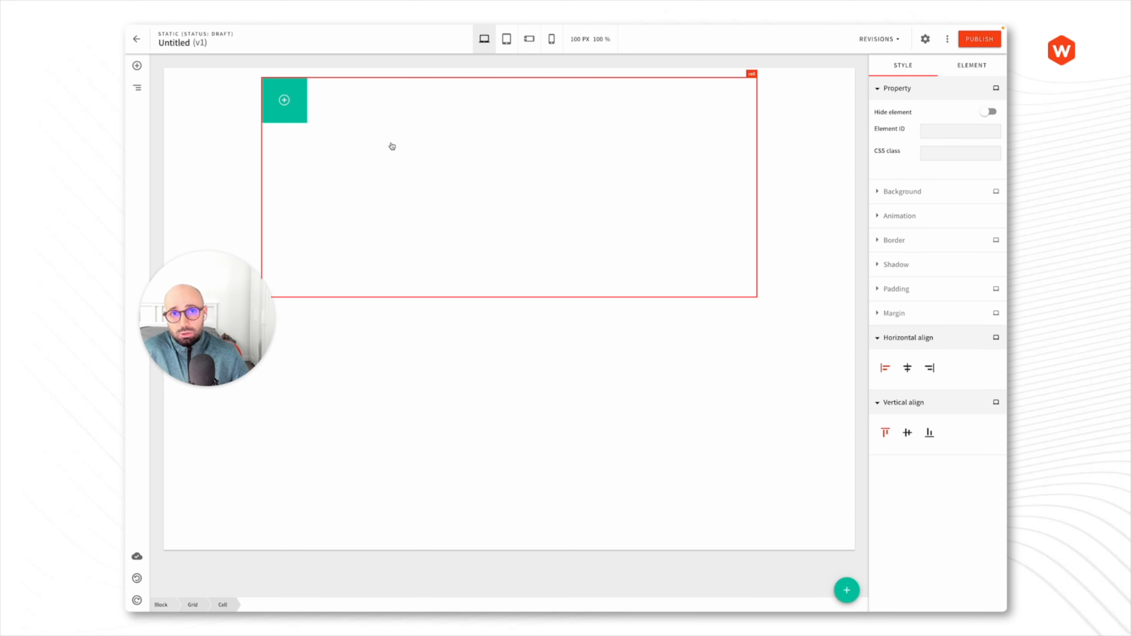
pyautogui.click(906, 369)
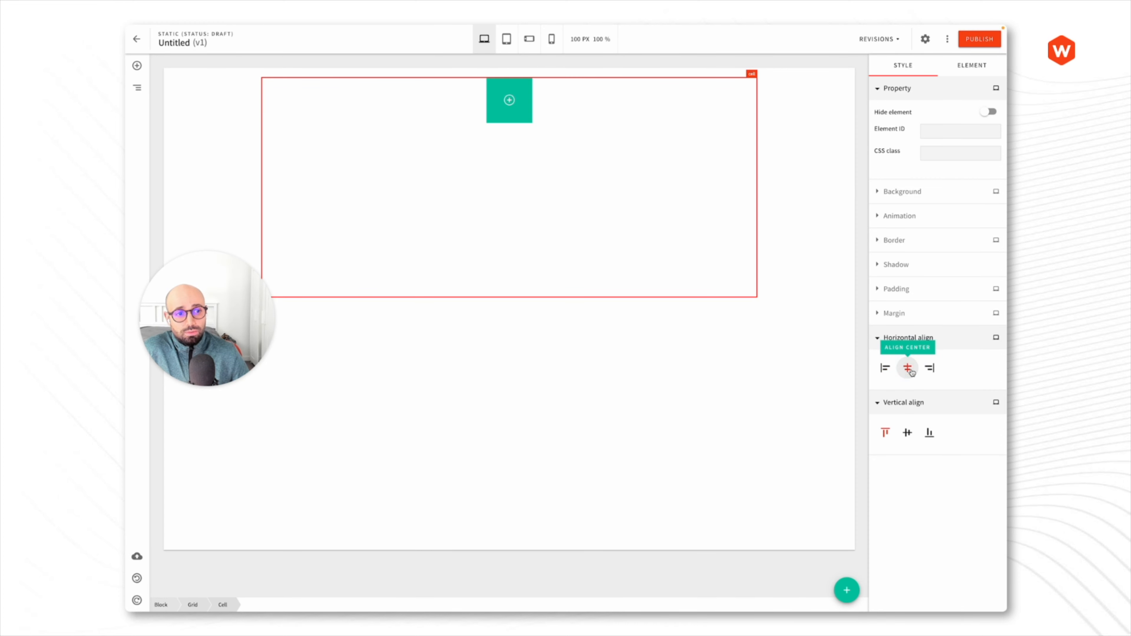
pyautogui.click(908, 433)
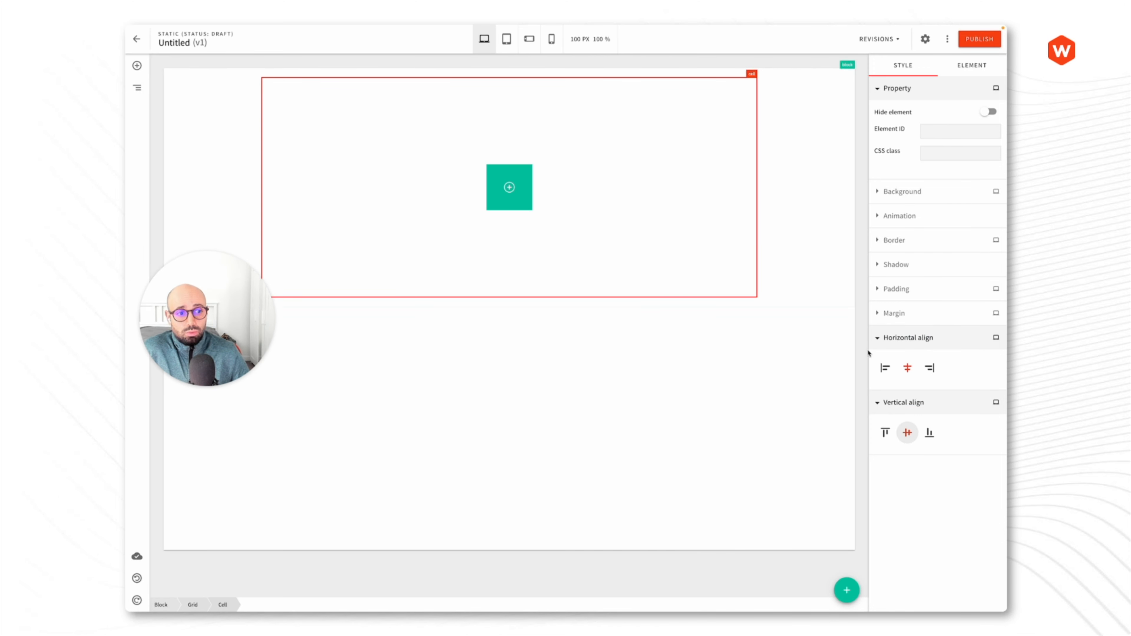
pyautogui.click(932, 368)
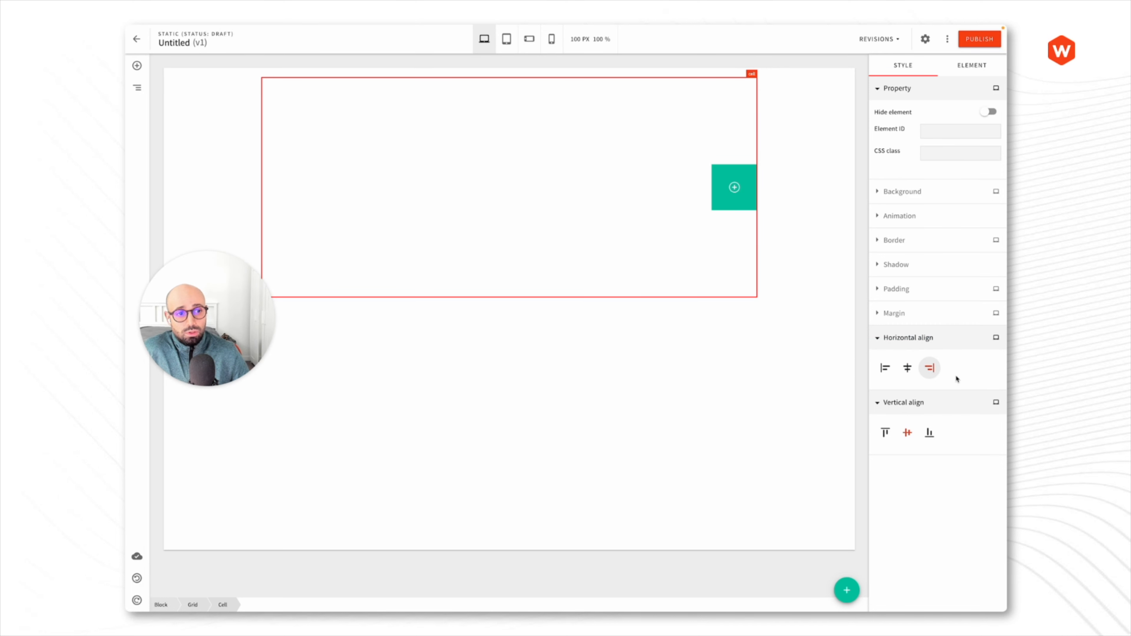
pyautogui.click(928, 435)
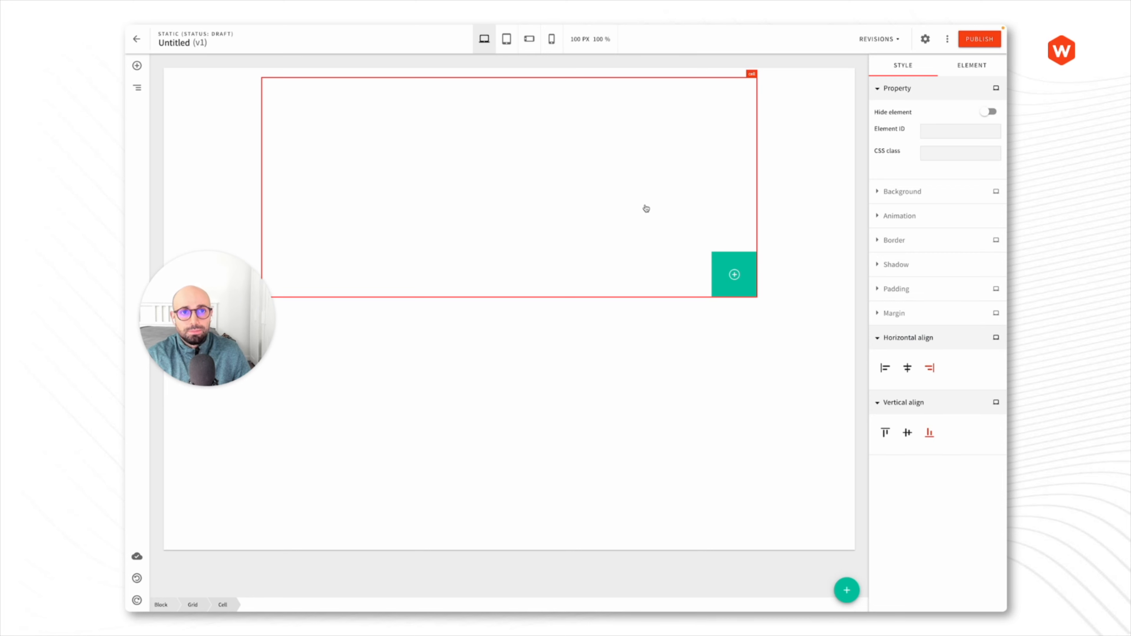
# - Select the nested grid and delete it
pyautogui.click(714, 208)
pyautogui.click(740, 218)
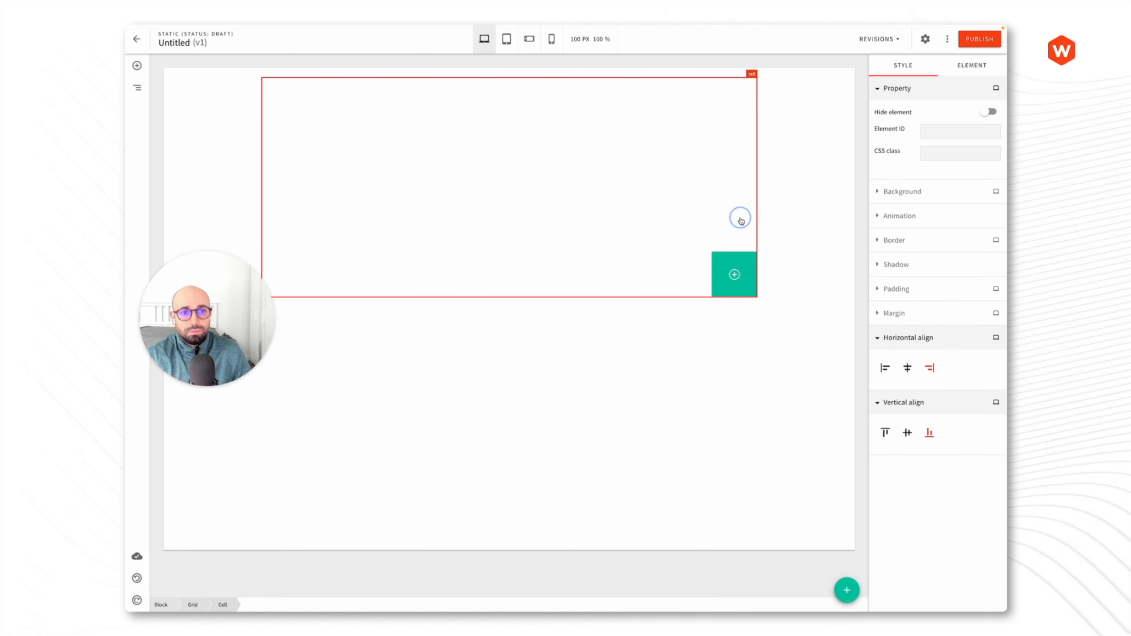
pyautogui.click(771, 171)
pyautogui.click(756, 170)
pyautogui.click(759, 170)
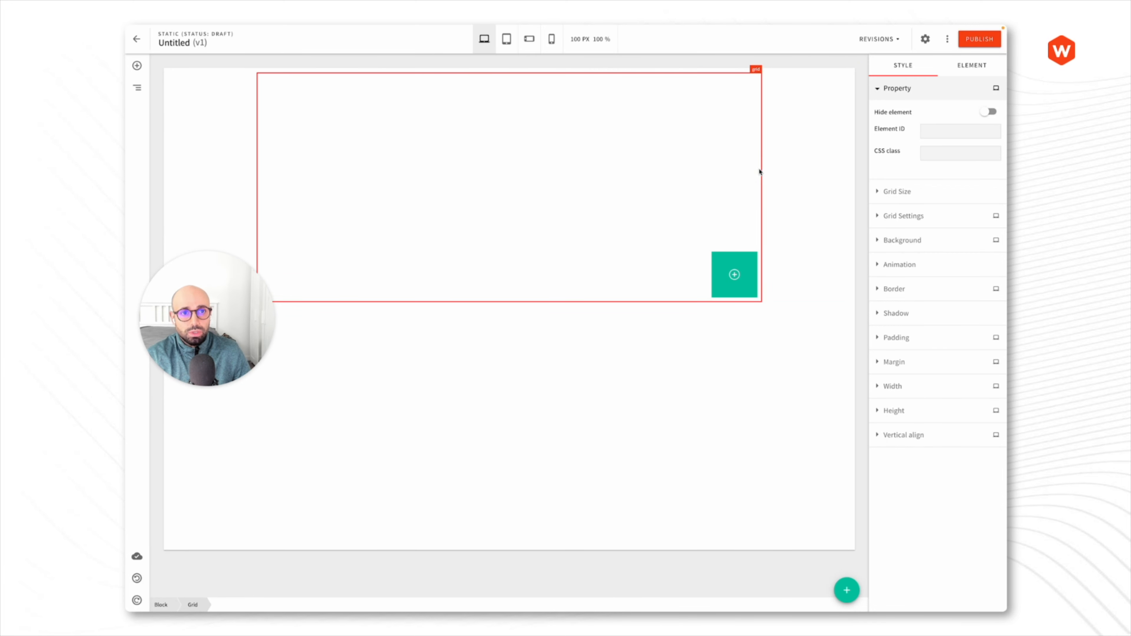
pyautogui.press('Delete')
# - Add a new Layout grid to the empty block and a Basic paragraph in its cell
pyautogui.click(509, 83)
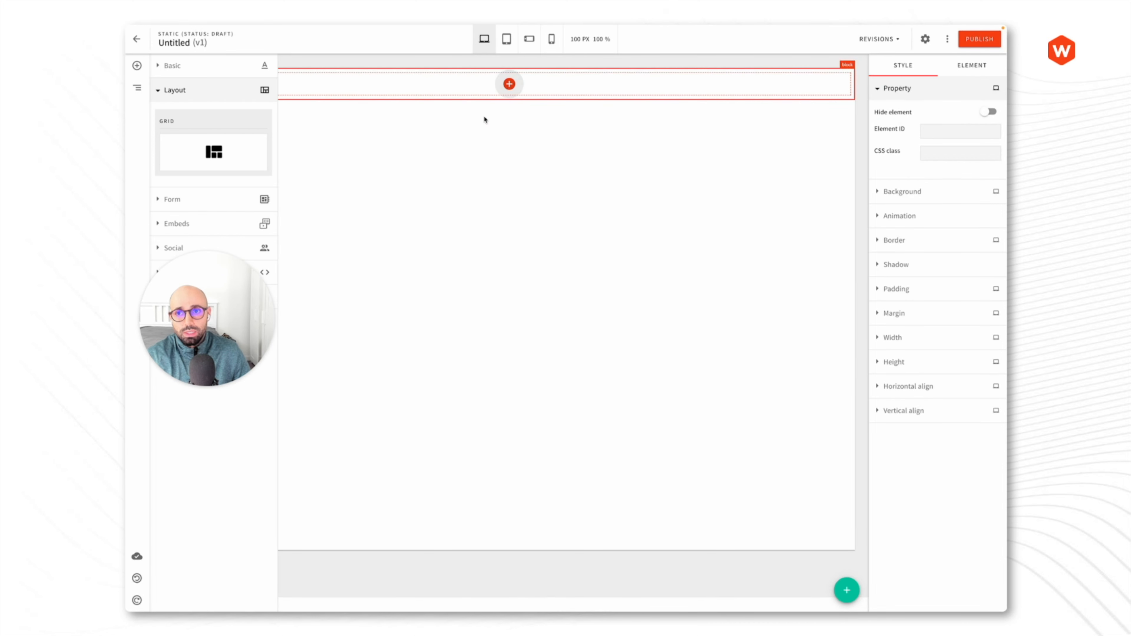
pyautogui.click(218, 160)
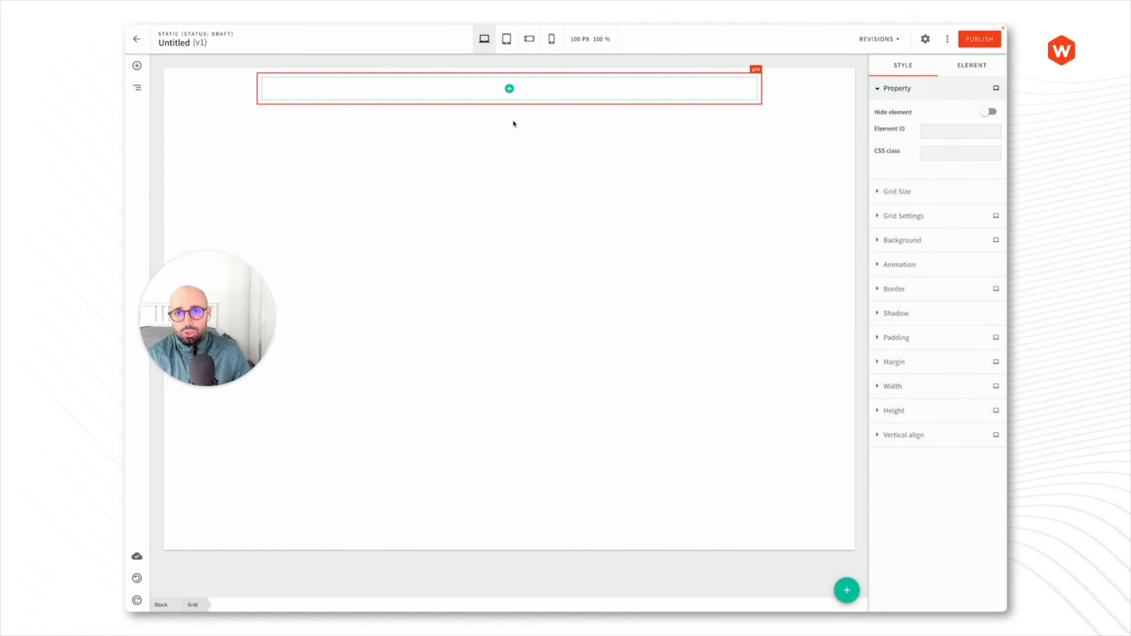
pyautogui.click(509, 89)
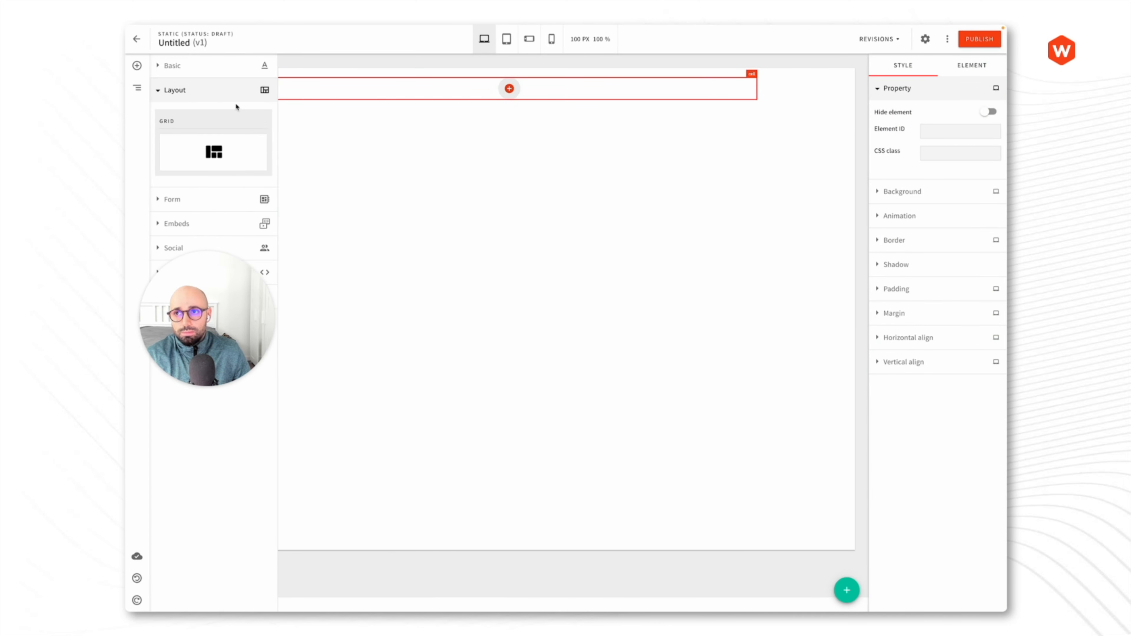
pyautogui.click(189, 92)
pyautogui.click(184, 68)
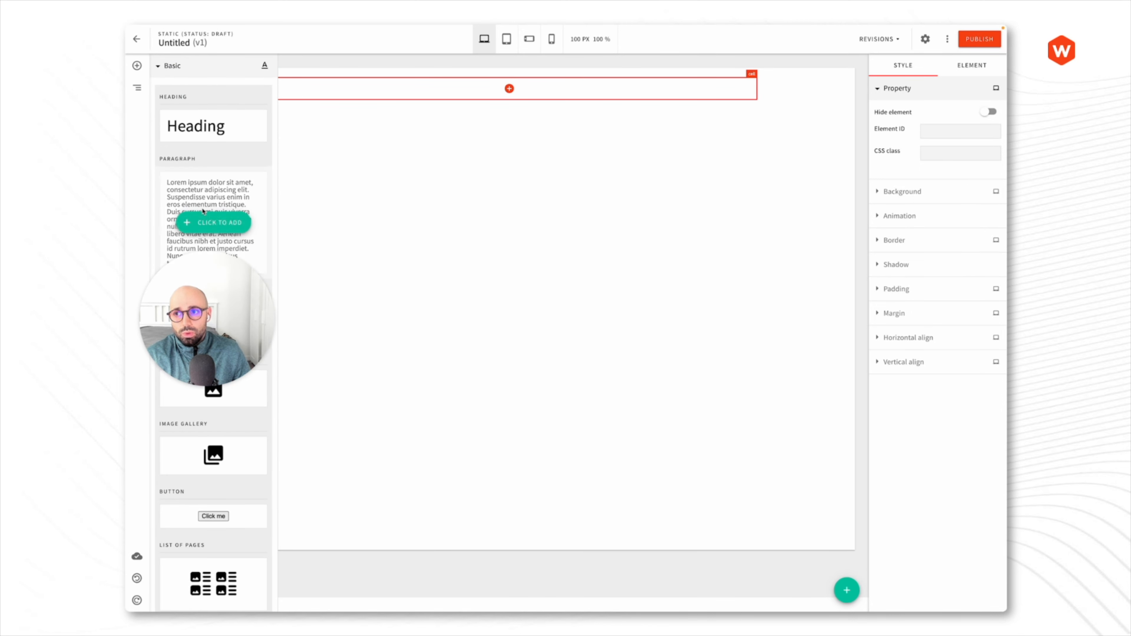
pyautogui.moveTo(210, 121)
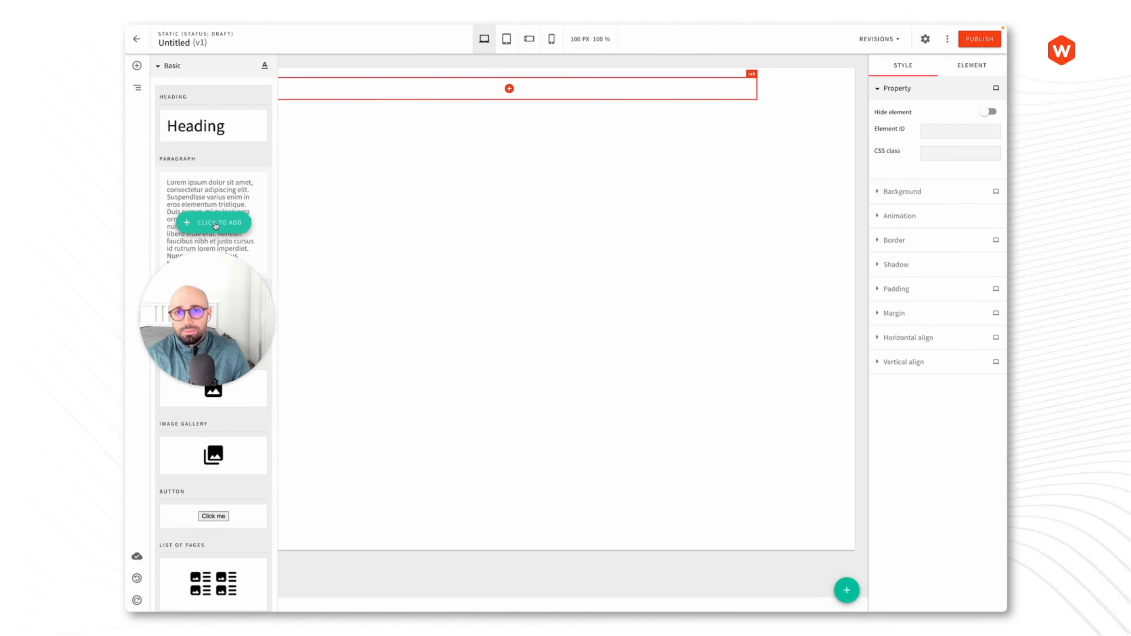
pyautogui.click(215, 225)
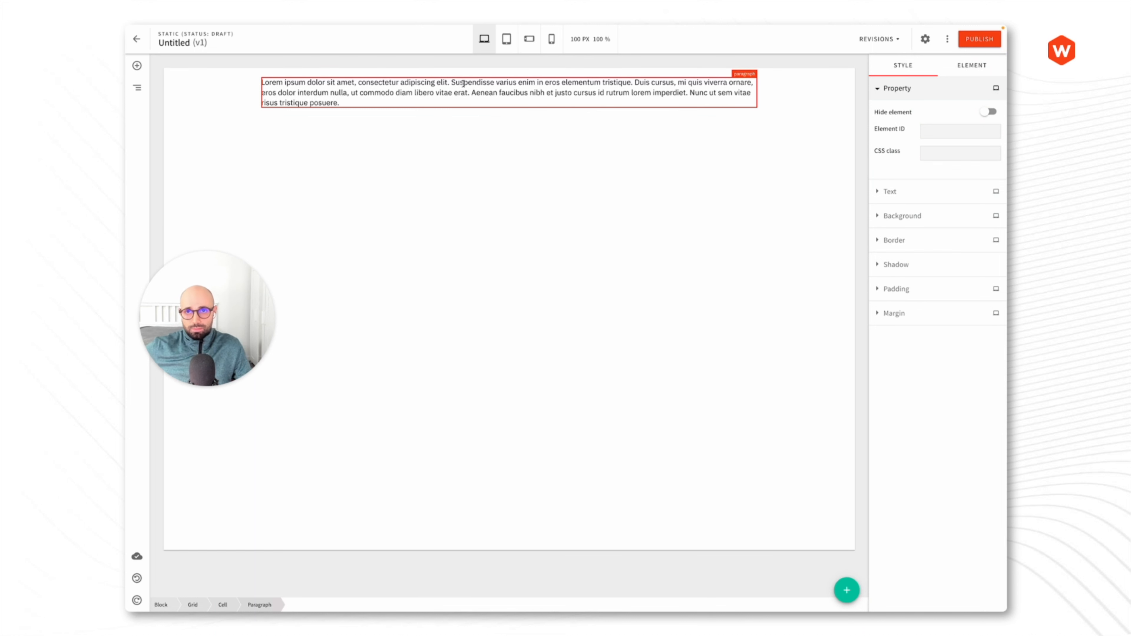
# - Set the word Suspendisse to 30px font size
pyautogui.click(463, 83)
pyautogui.doubleClick(463, 83)
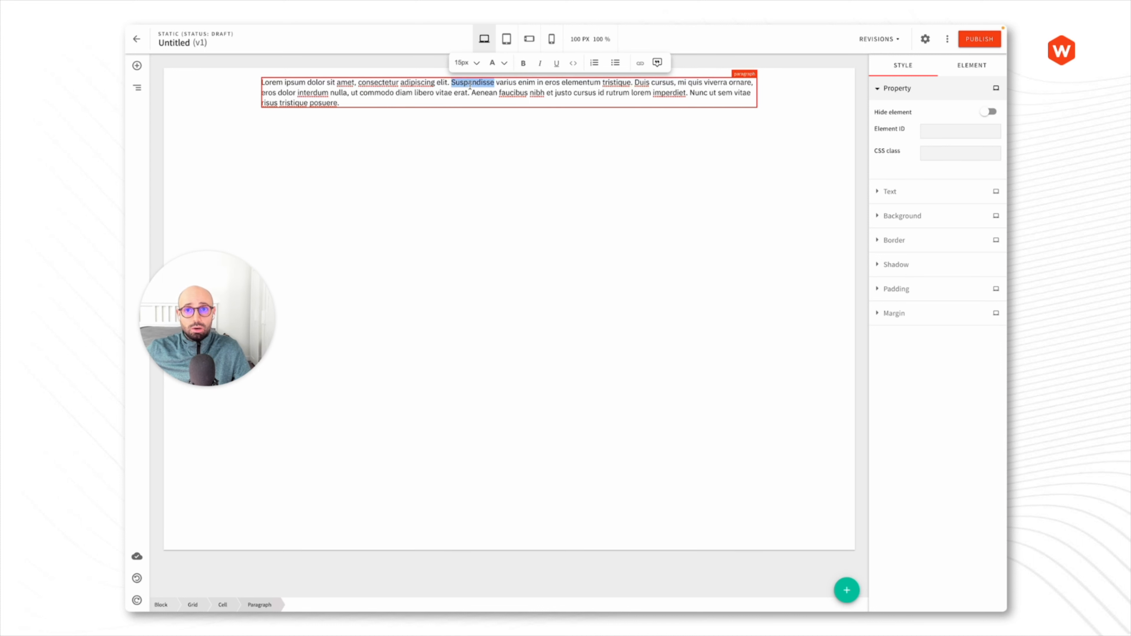
pyautogui.click(465, 63)
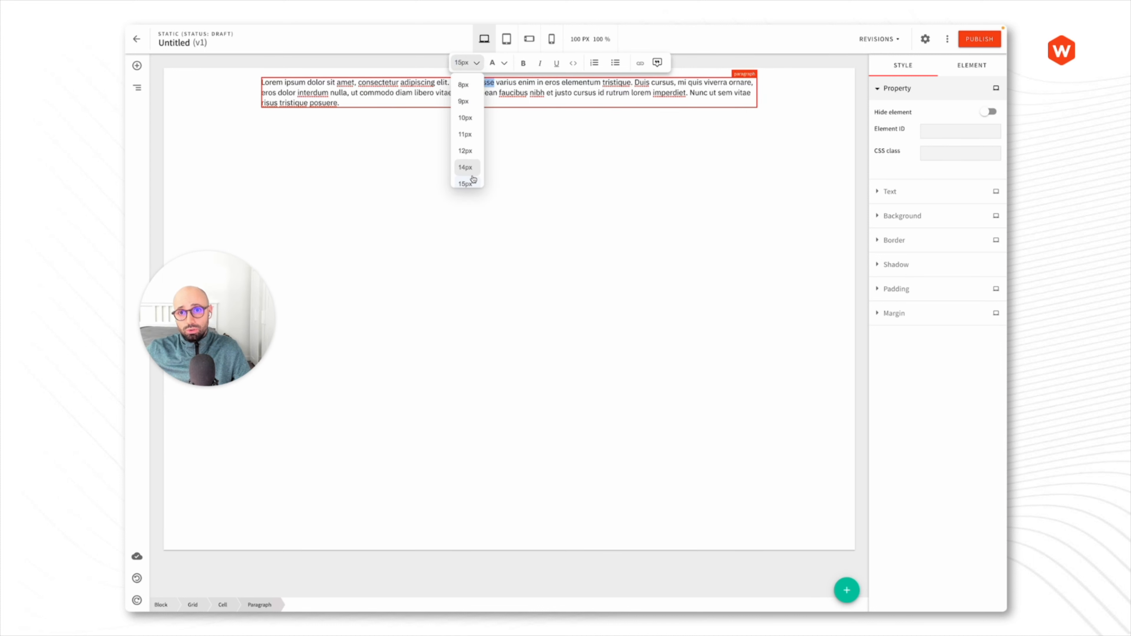
pyautogui.scroll(-5, 466, 171)
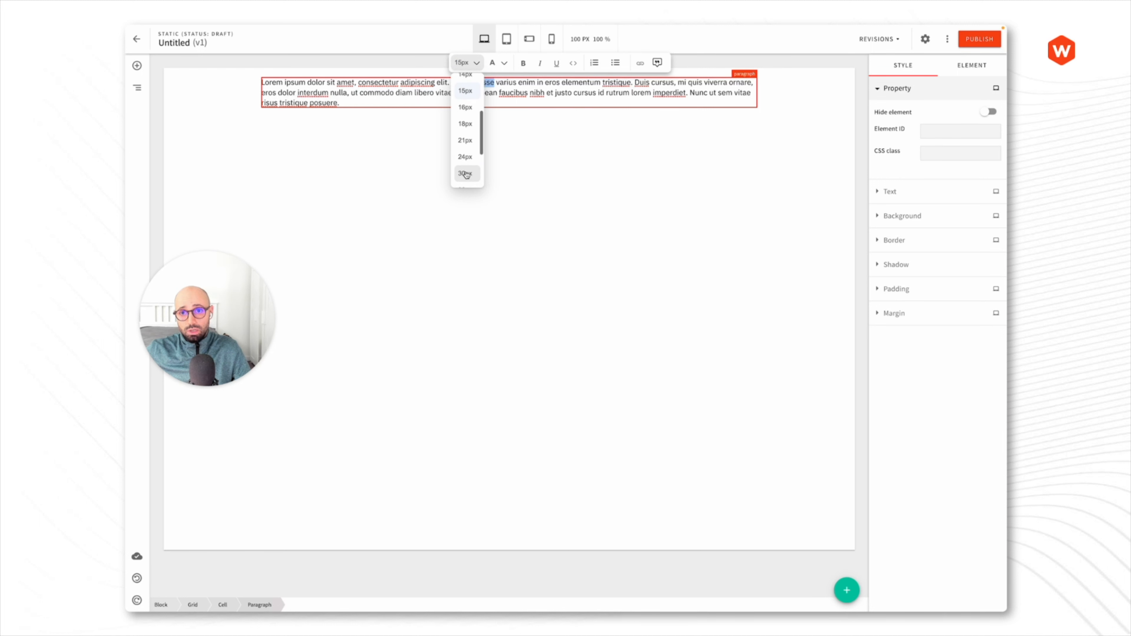
pyautogui.click(465, 170)
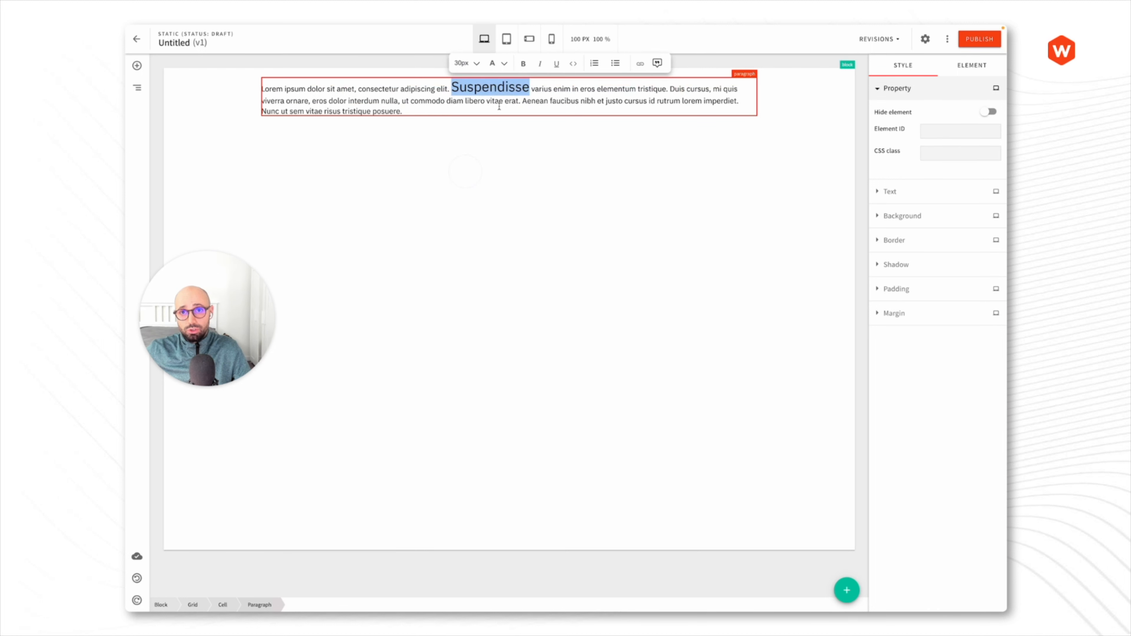
# - Colour the word enim teal
pyautogui.click(563, 90)
pyautogui.doubleClick(563, 90)
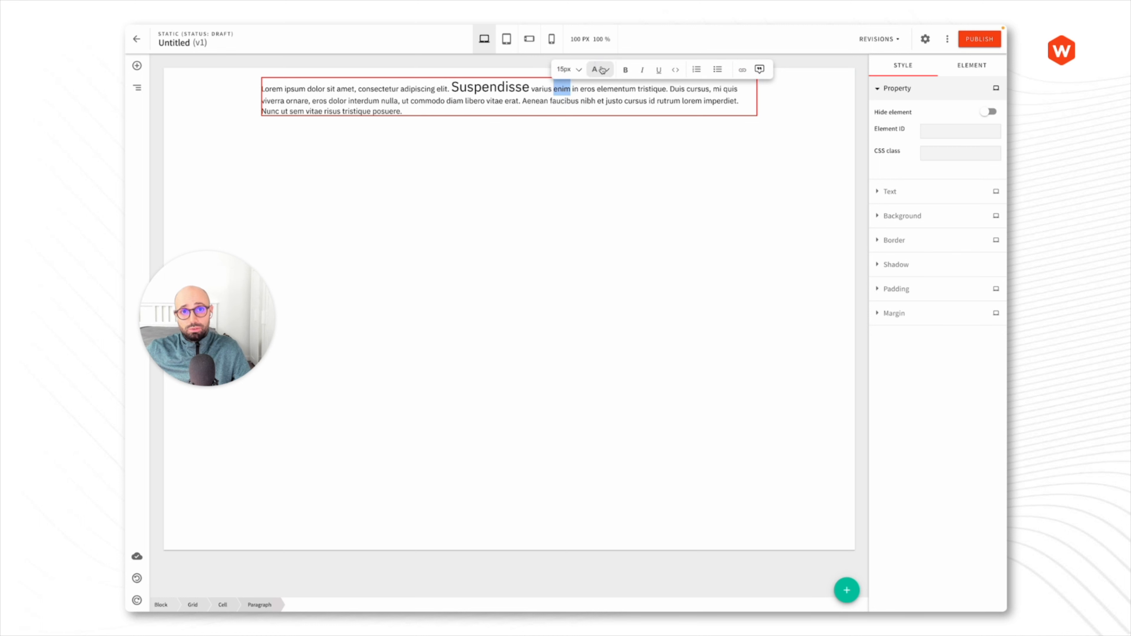
pyautogui.click(602, 70)
pyautogui.click(631, 92)
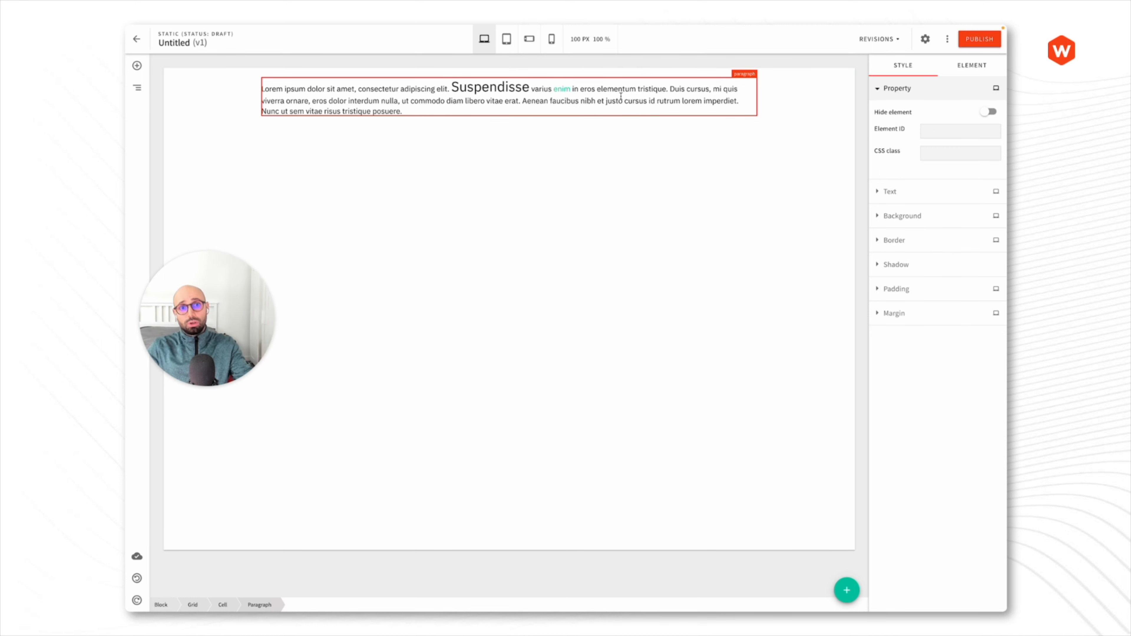
# - Make justo bold, italic and underlined, then start a new line after the paragraph
pyautogui.doubleClick(619, 99)
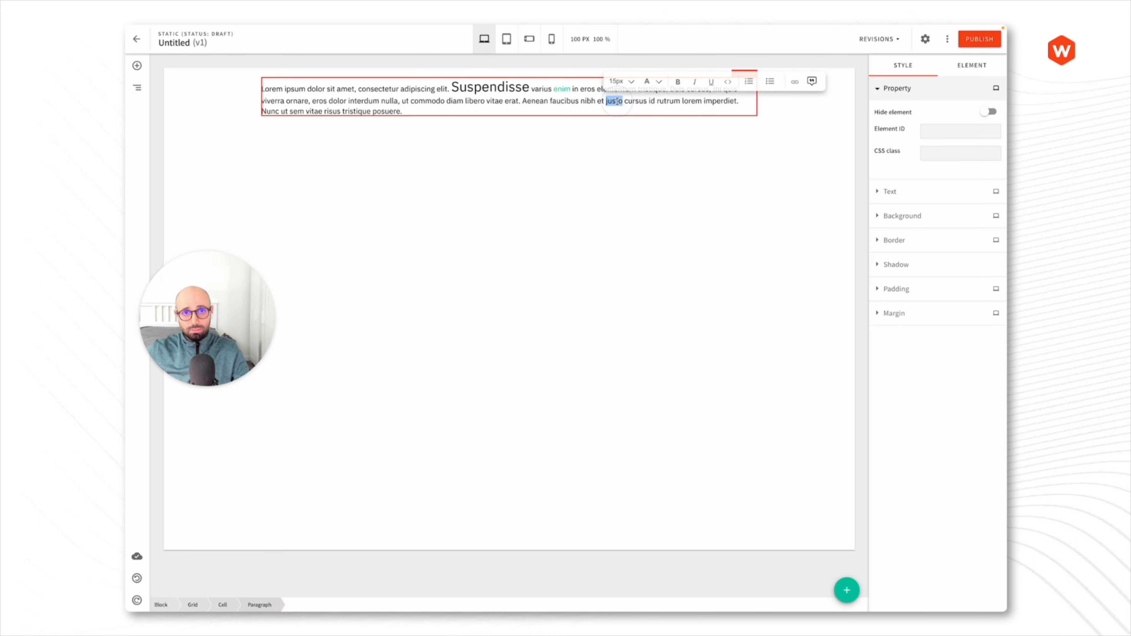
pyautogui.click(677, 82)
pyautogui.click(694, 82)
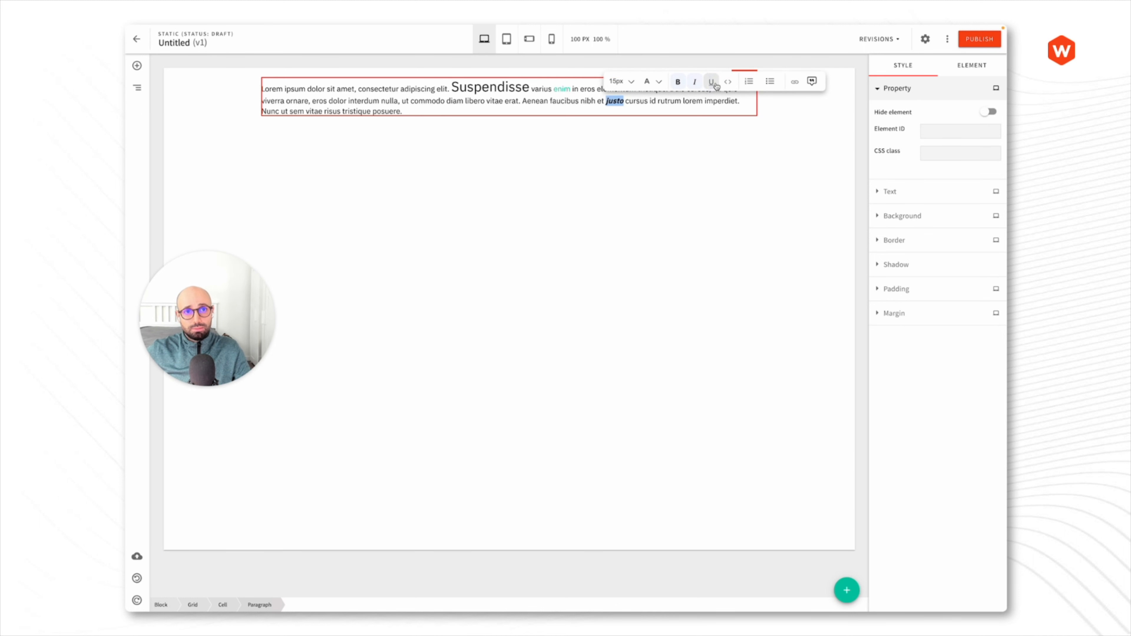
pyautogui.click(711, 82)
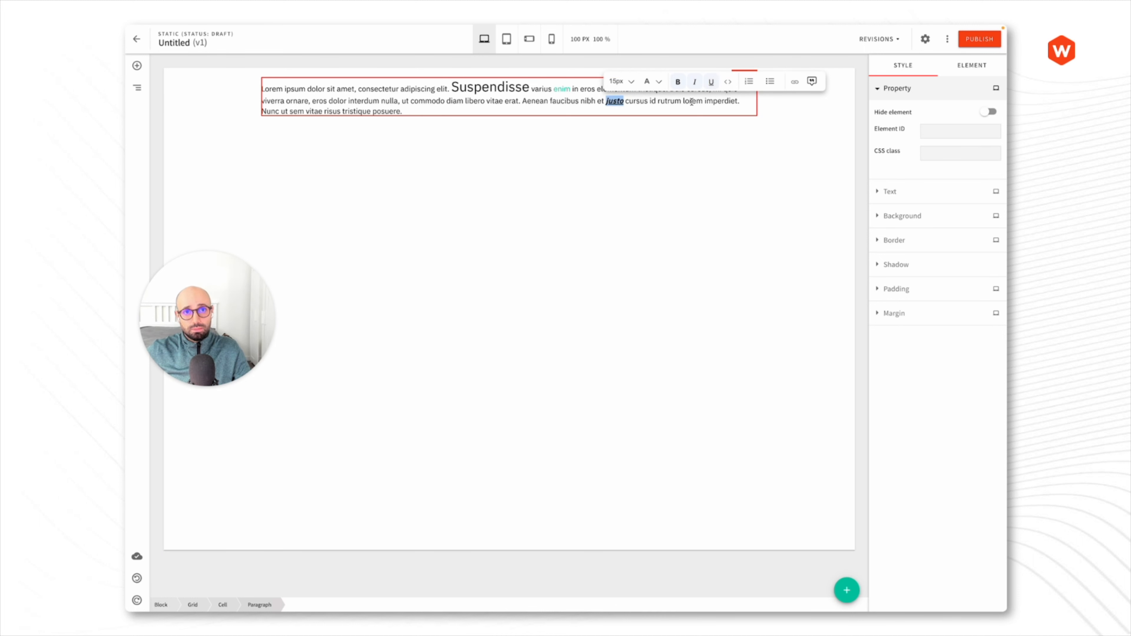
pyautogui.click(519, 111)
pyautogui.press('Return')
pyautogui.press('Return')
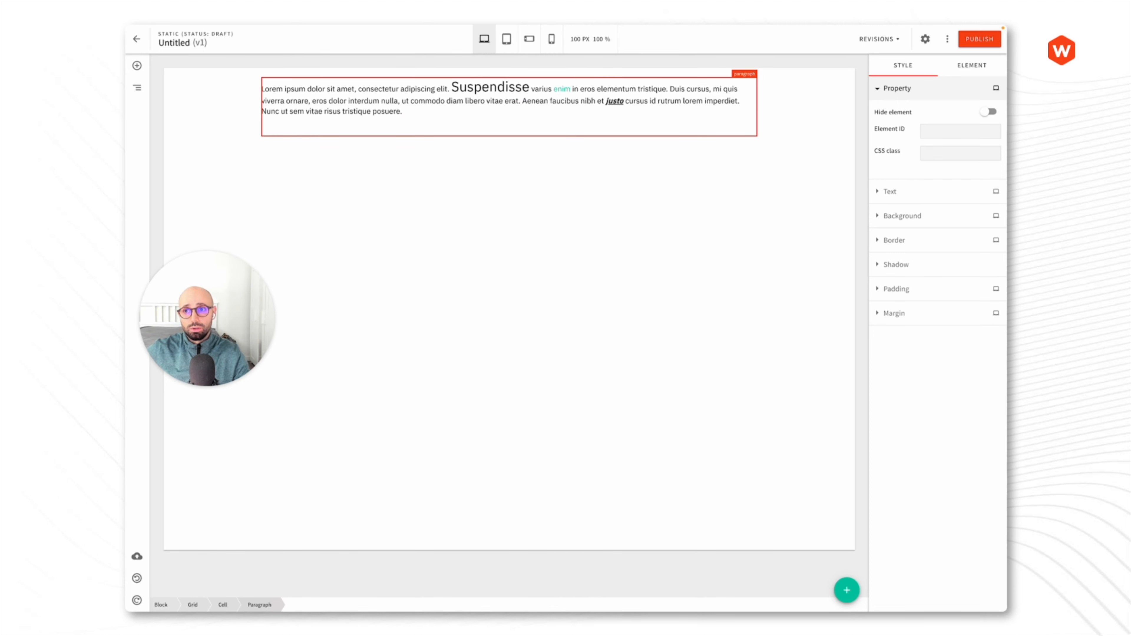
# - Turn the lines 'one' and 'two' into a bullet list, leaving a blank line above it
pyautogui.write('one')
pyautogui.press('Return')
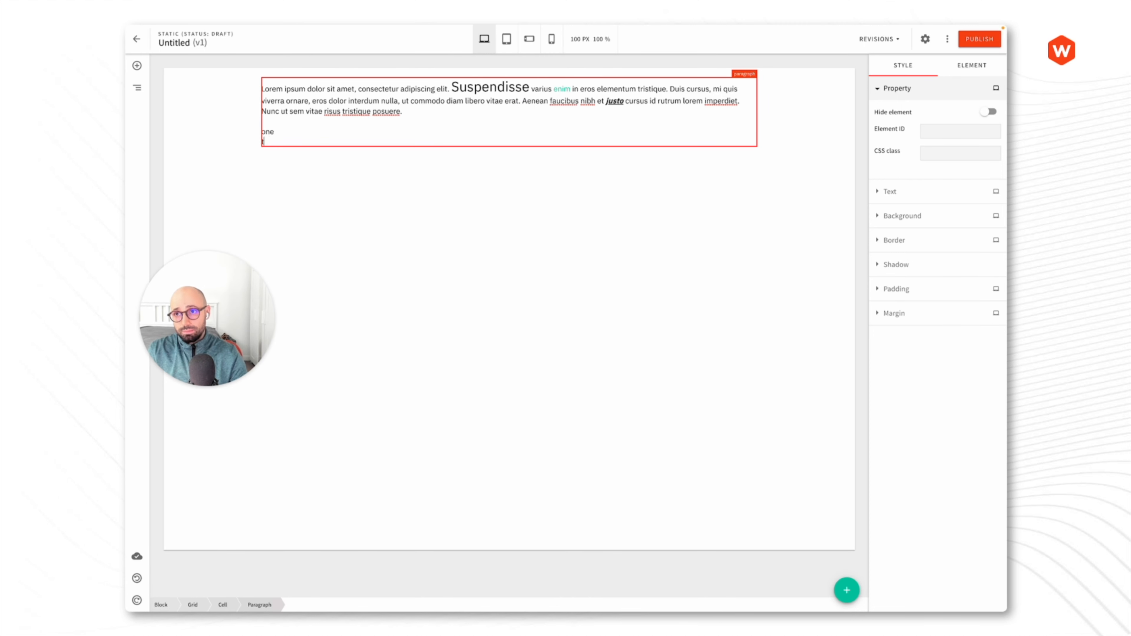
pyautogui.write('two')
pyautogui.hotkey('shift', 'Home')
pyautogui.hotkey('shift', 'Up')
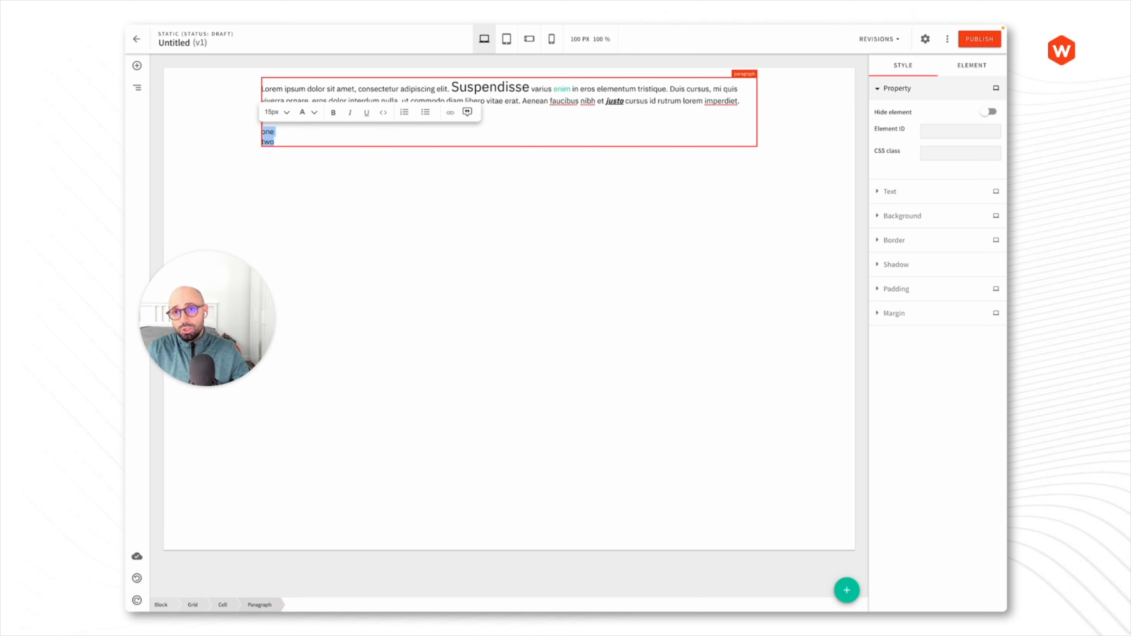
pyautogui.click(426, 112)
pyautogui.click(343, 123)
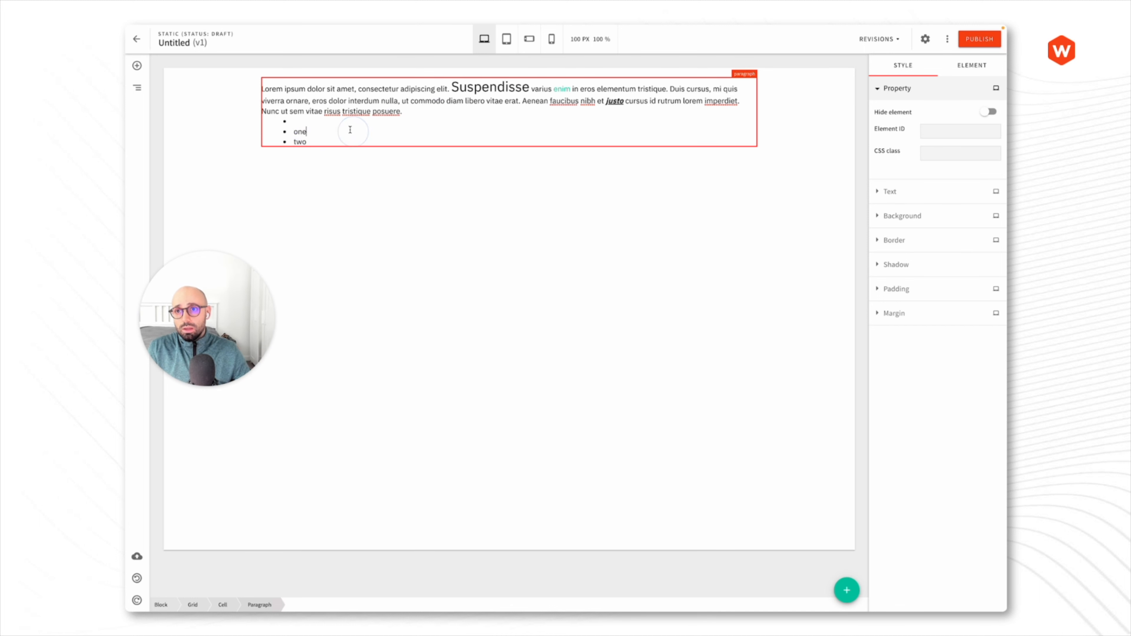
pyautogui.press('BackSpace')
pyautogui.press('Return')
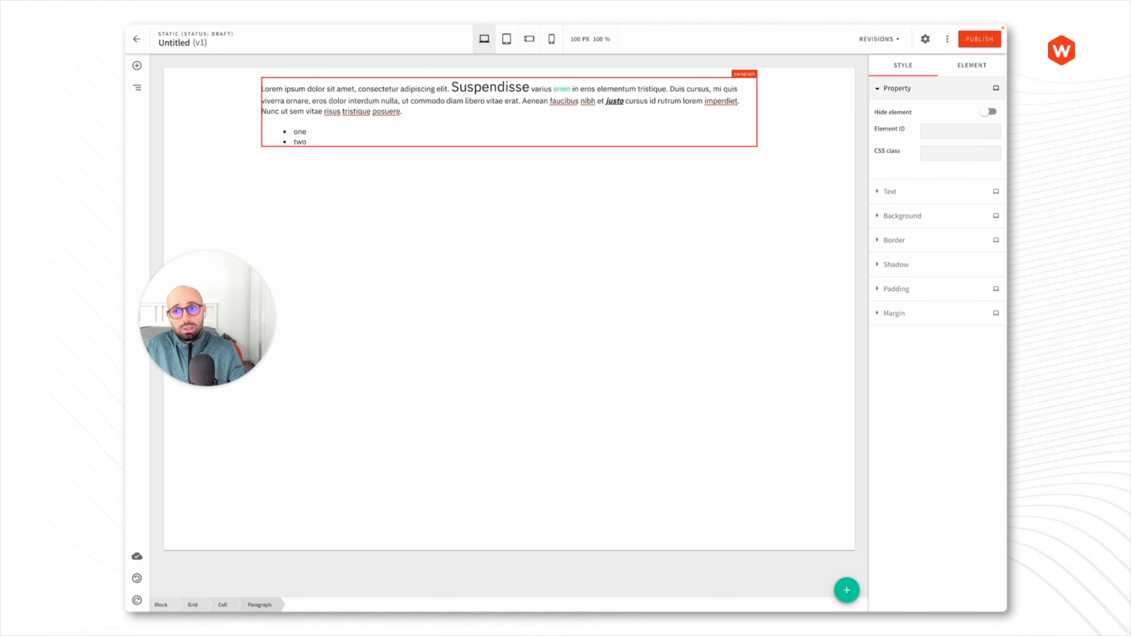
# - Exit the editor and browse the Product page blocks category in Page Builder Blocks
pyautogui.click(137, 39)
pyautogui.click(141, 40)
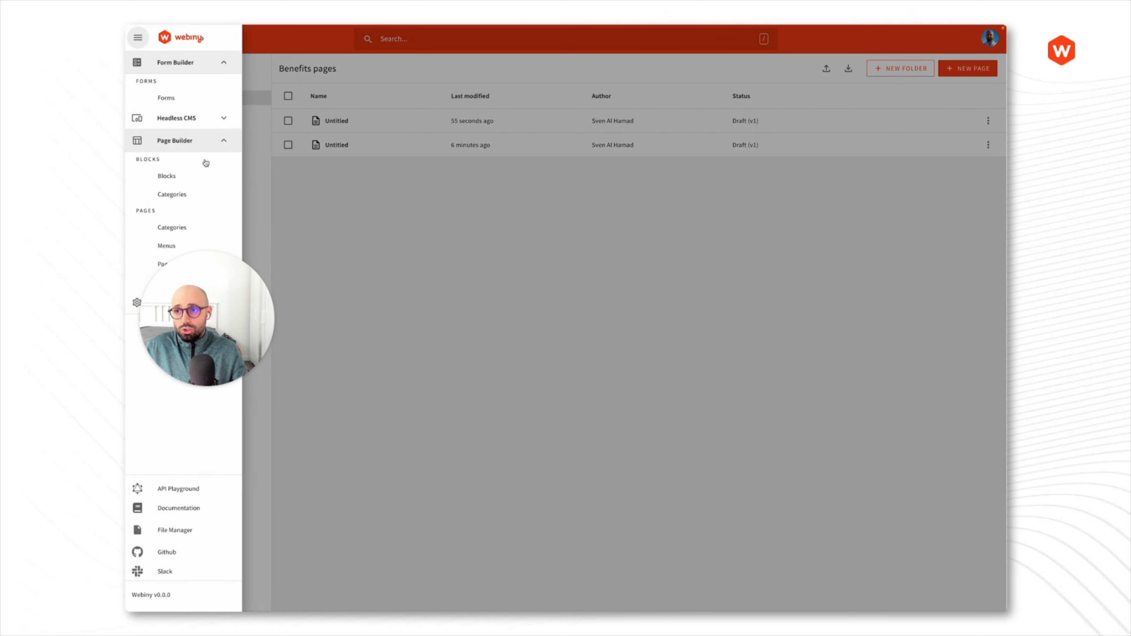
pyautogui.click(202, 177)
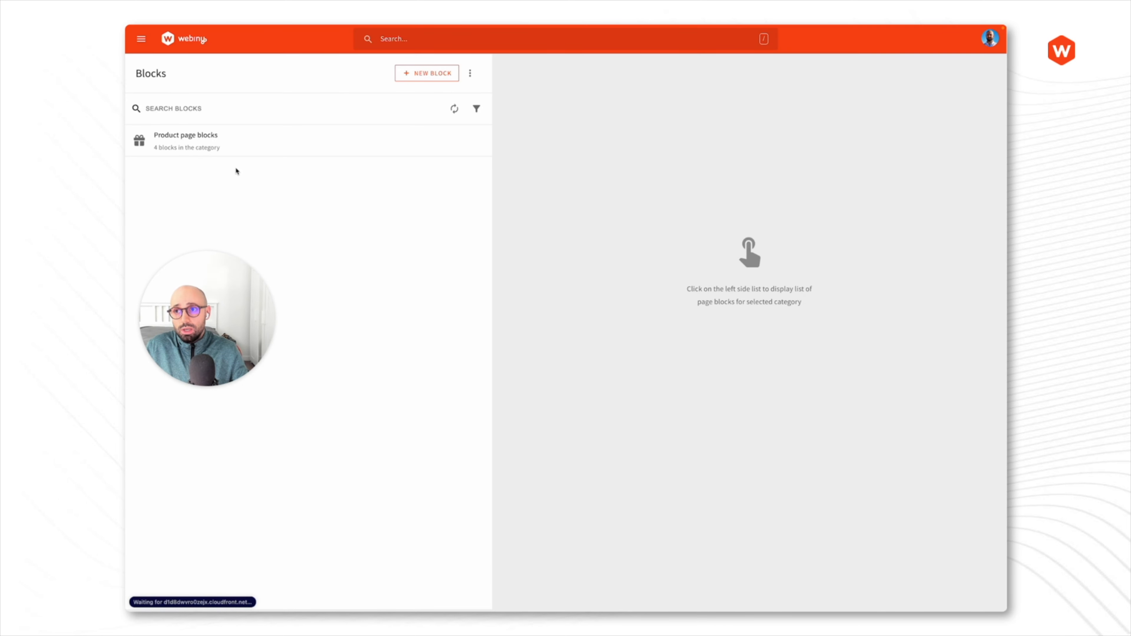
pyautogui.click(307, 150)
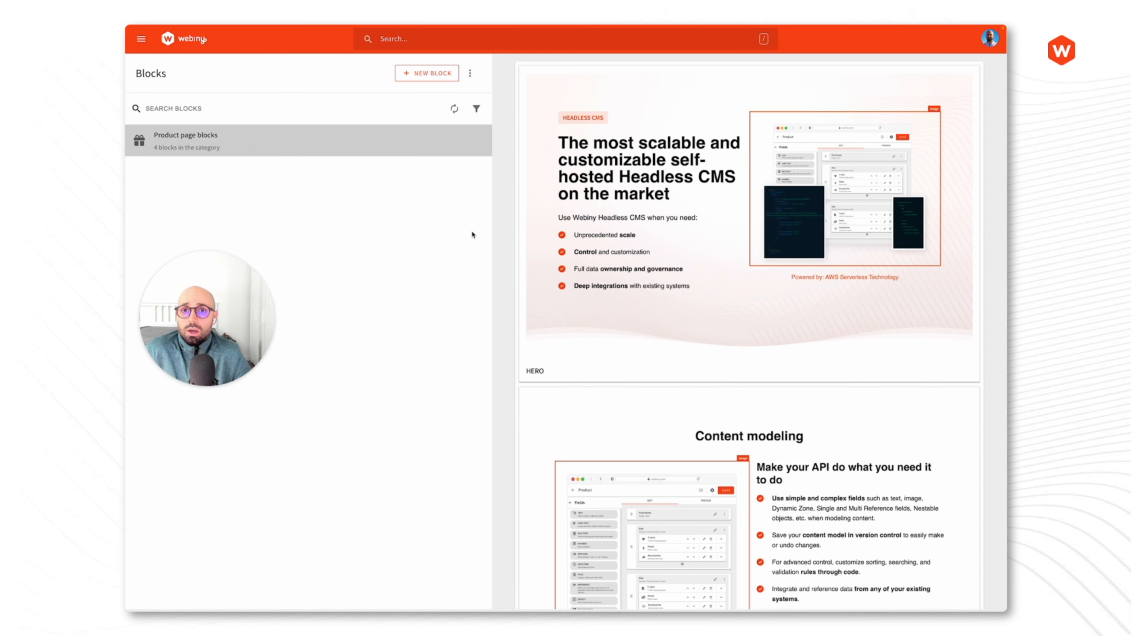
pyautogui.moveTo(727, 106)
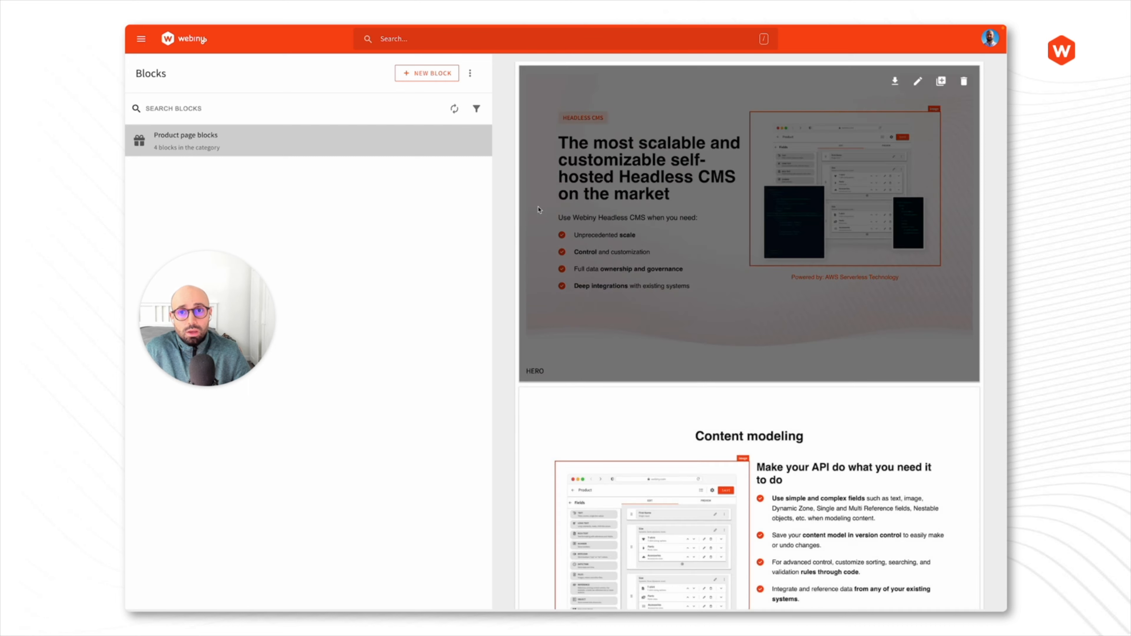
pyautogui.click(469, 73)
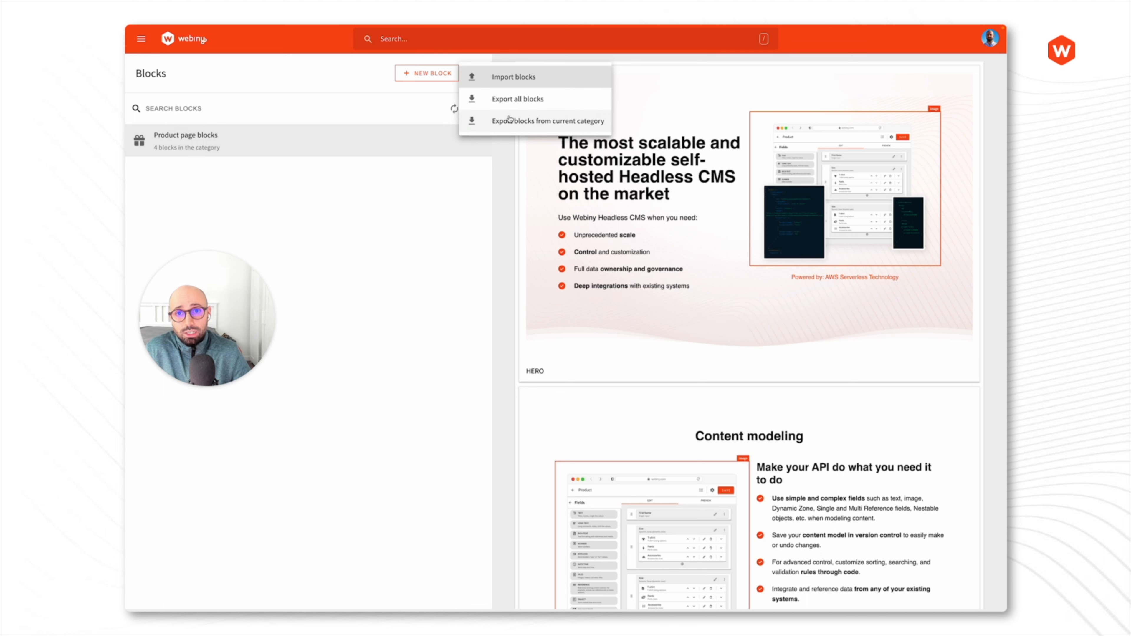
pyautogui.click(464, 223)
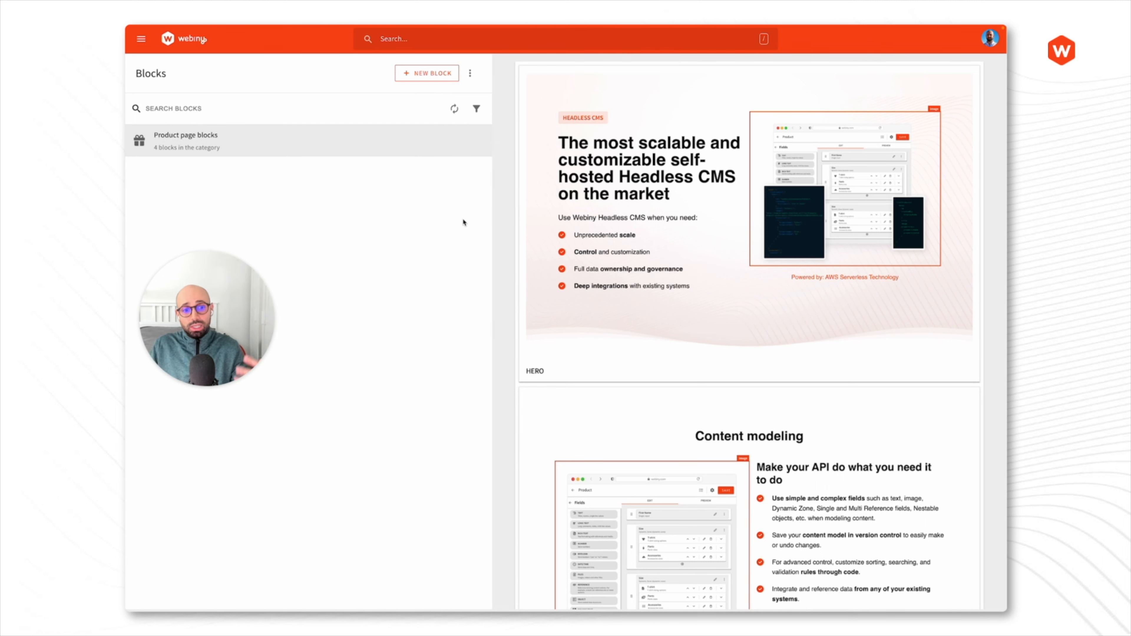